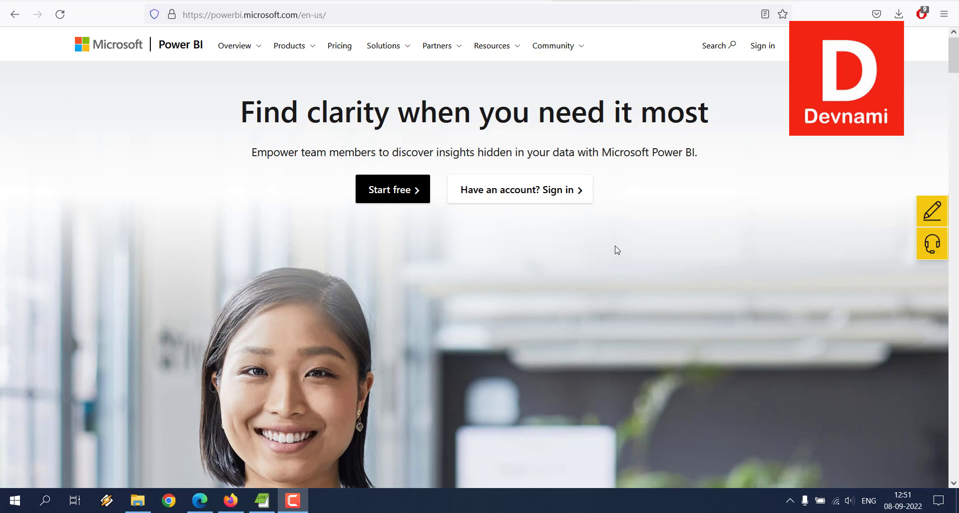
- Open the file import sources of Get Data for My workspace in the Power BI service
left_click(689, 6)
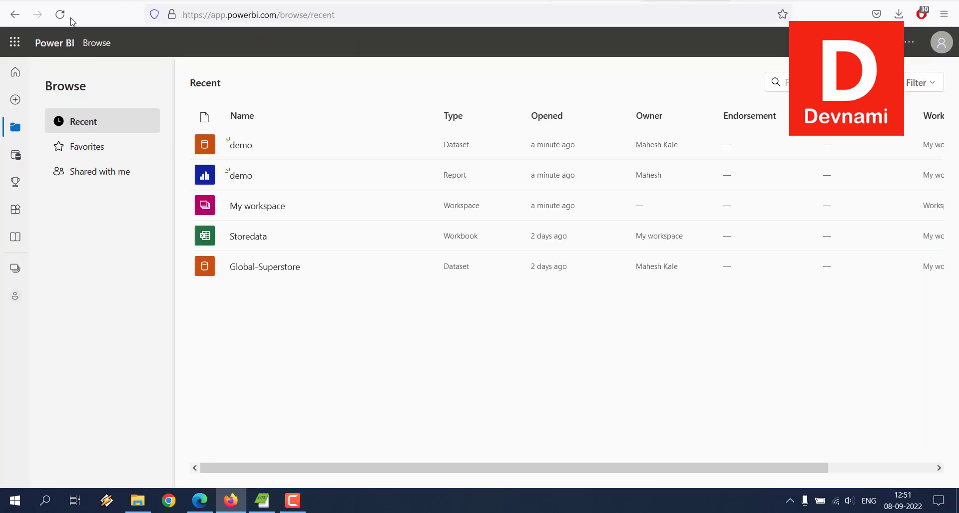
left_click(15, 72)
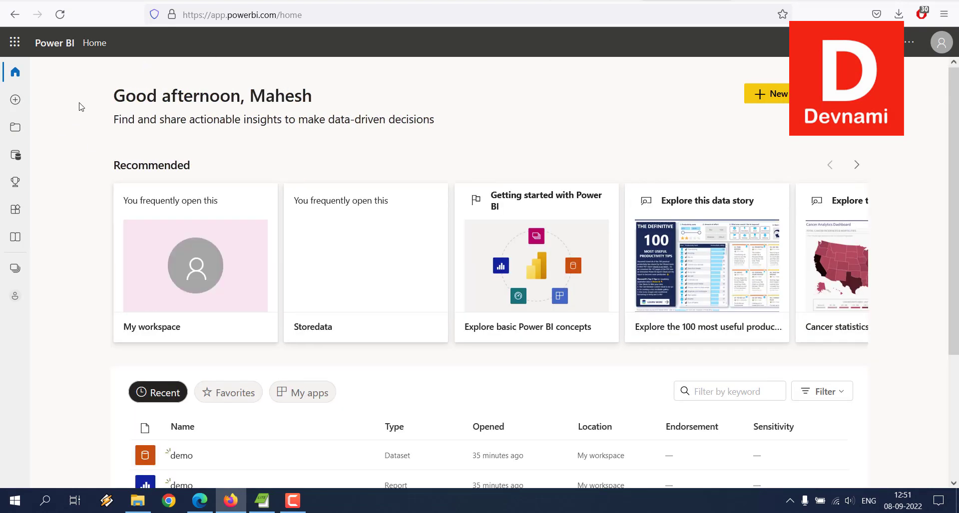
left_click(15, 99)
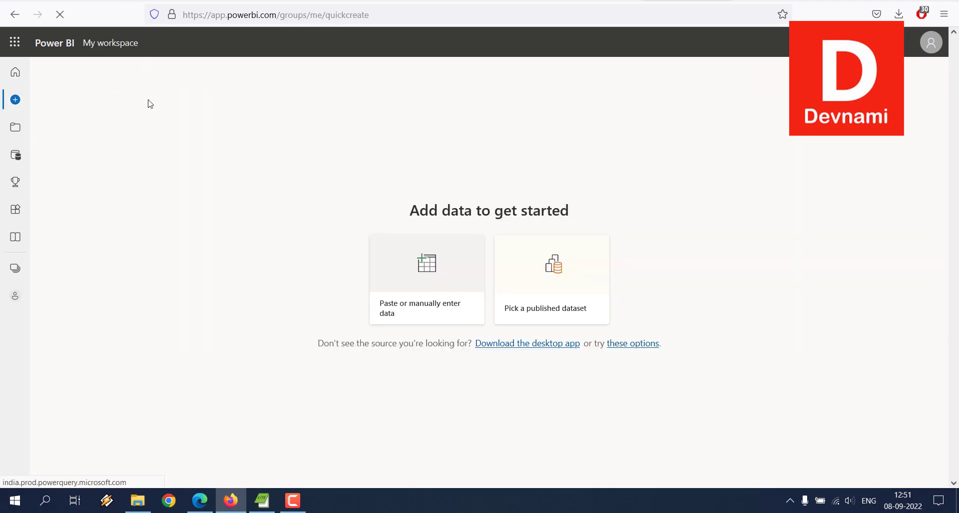
left_click(624, 344)
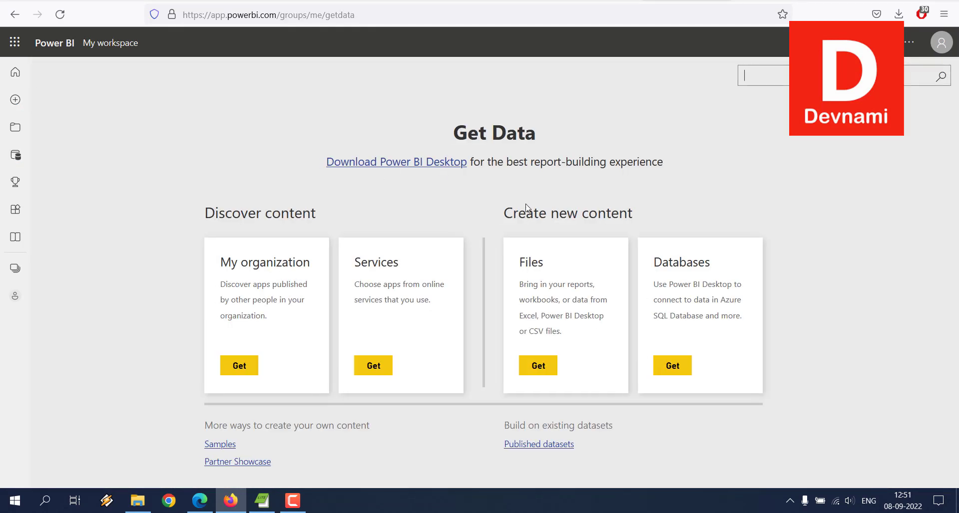
left_click(540, 366)
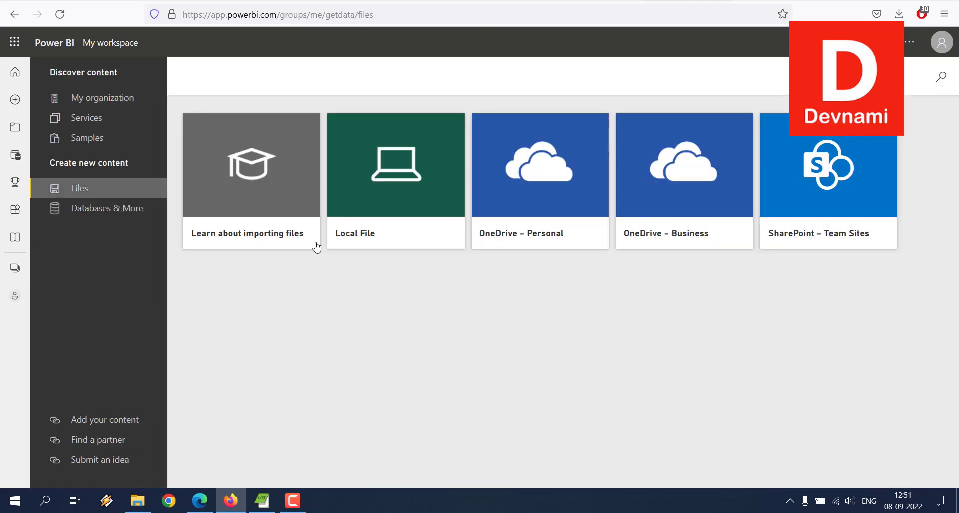
- Try to import the local file data.sqlite from the Desktop, then return to the Power BI home page
left_click(355, 186)
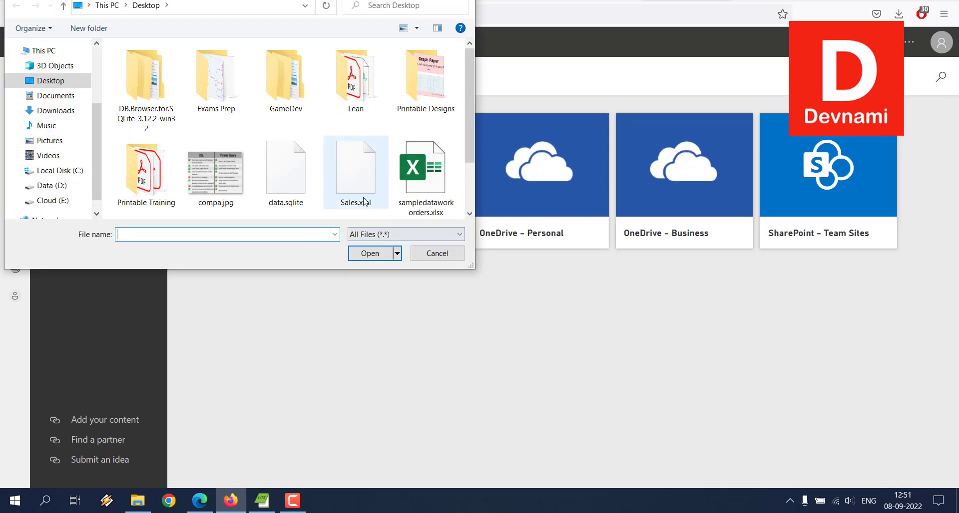
scroll(364, 202, "down", 2)
left_click(283, 114)
left_click(367, 254)
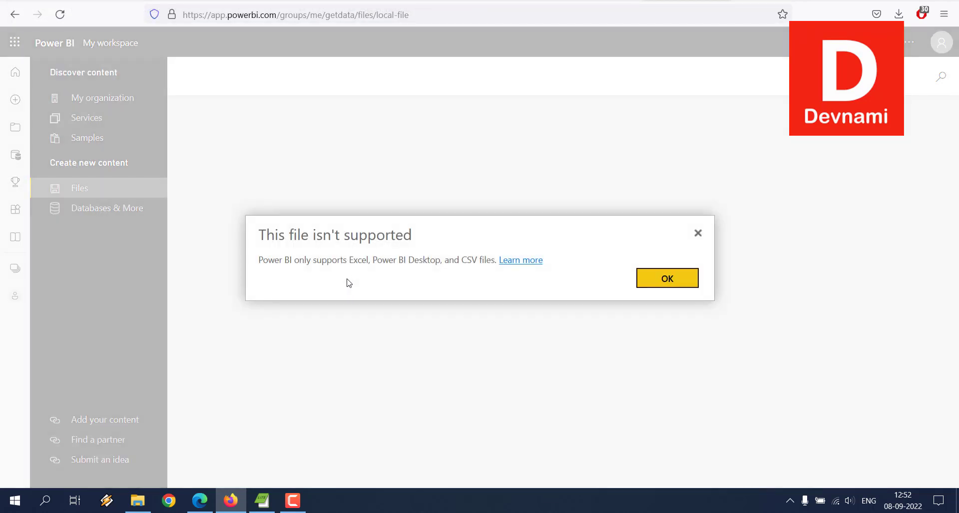
left_click_drag(404, 259, 595, 258)
left_click(596, 257)
left_click(650, 280)
left_click(649, 280)
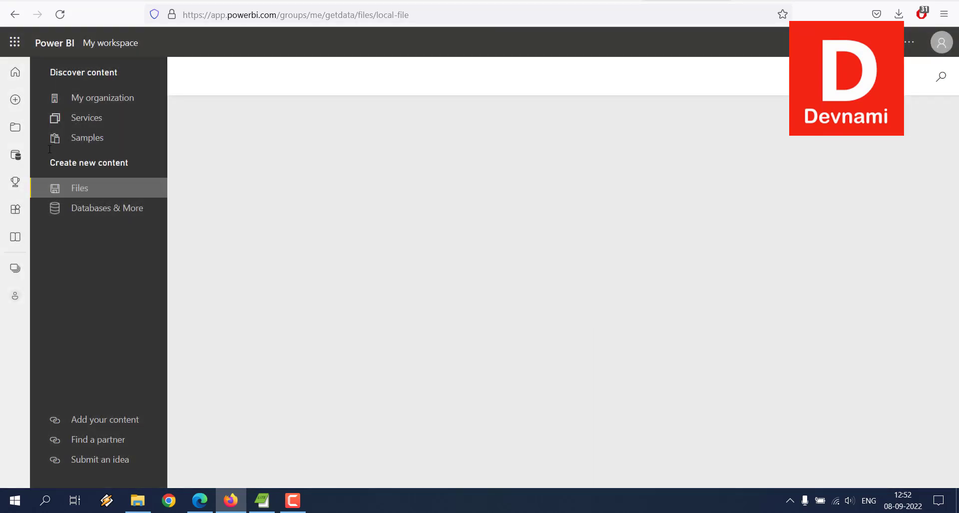
left_click(15, 72)
left_click(234, 504)
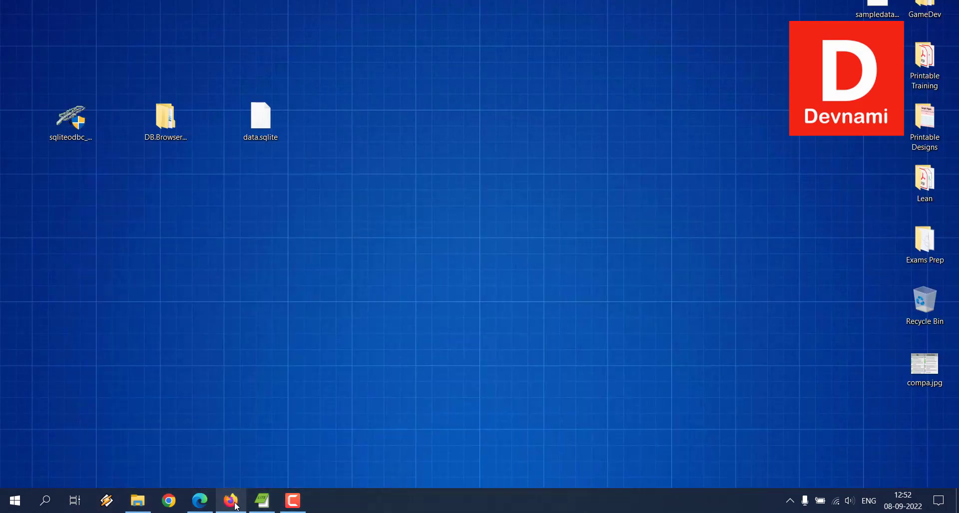
left_click(45, 501)
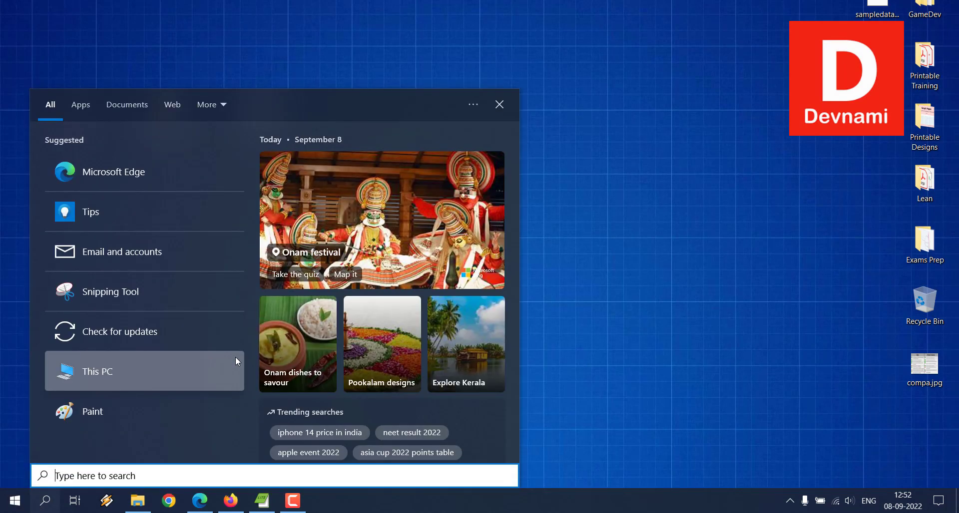
type("power bi")
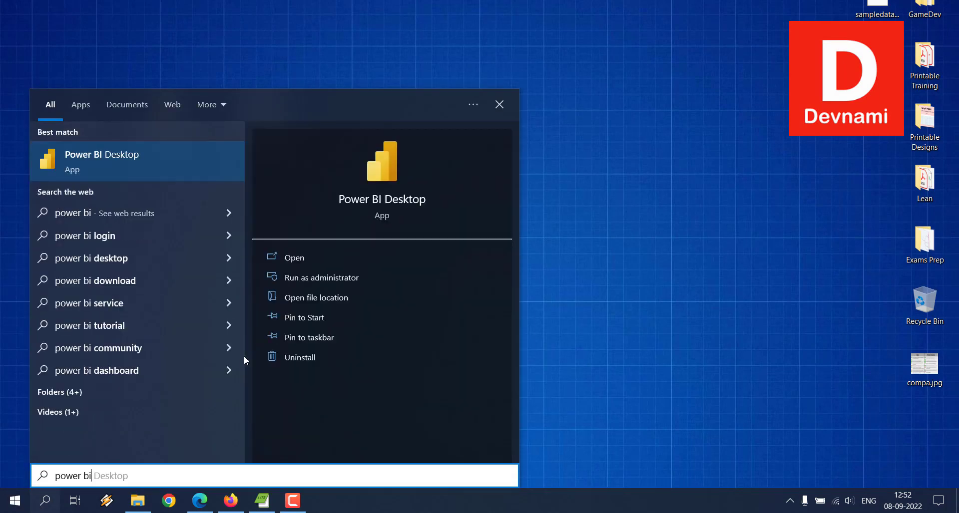
left_click(298, 258)
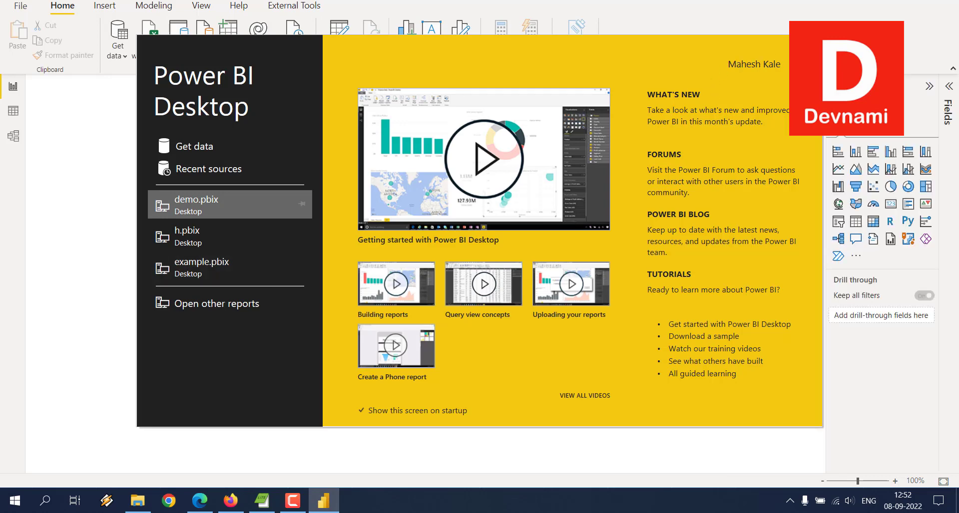
left_click(811, 46)
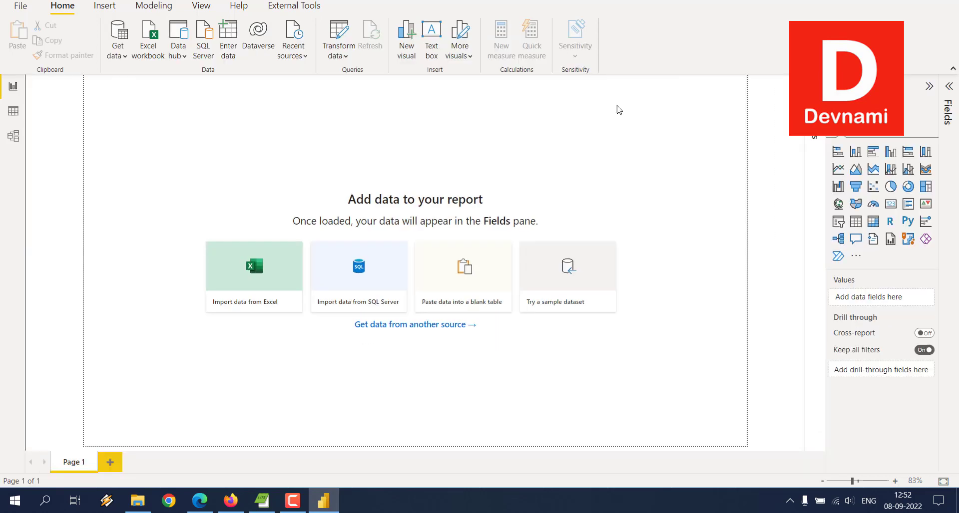
left_click(323, 499)
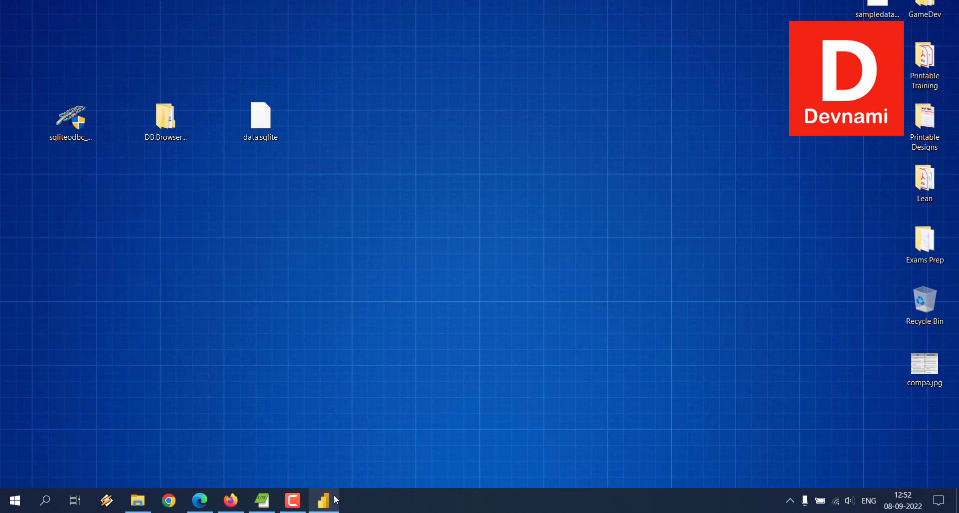
left_click(325, 506)
key("alt+F4")
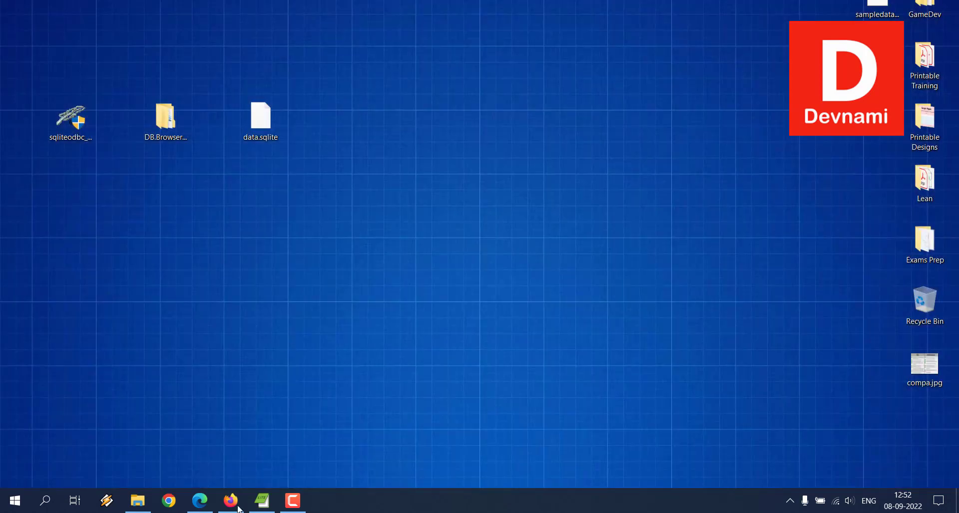
- Switch to Firefox and look over the installer downloads on the SQLite ODBC Driver page
left_click(233, 508)
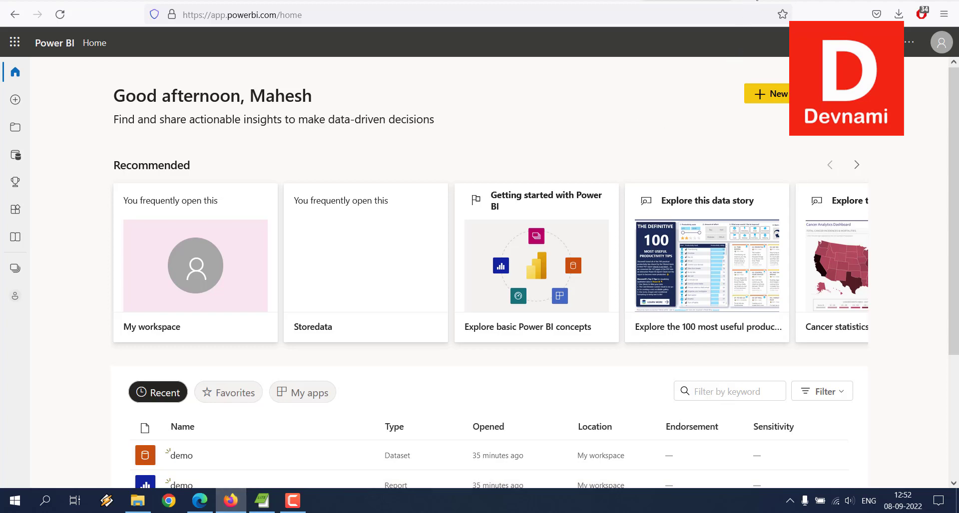
left_click(759, 1)
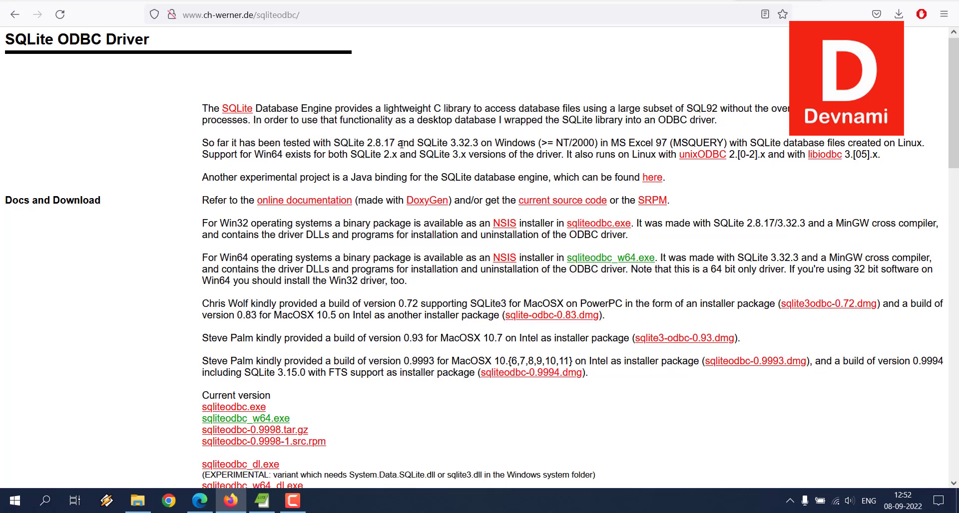
scroll(310, 224, "down", 3)
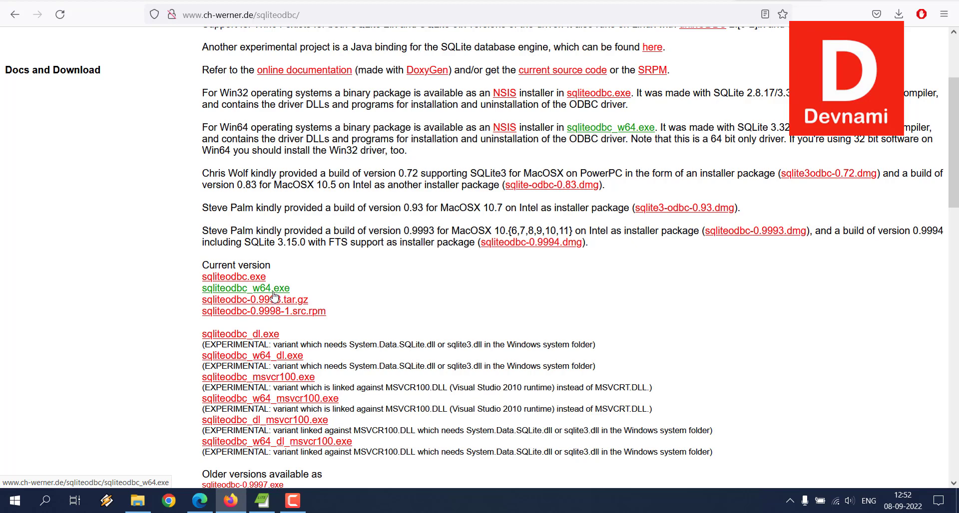
left_click(230, 500)
- Install the SQLite3 ODBC Driver for Win64 in the default folder with the SQLite 2 Drivers component included
double_click(74, 125)
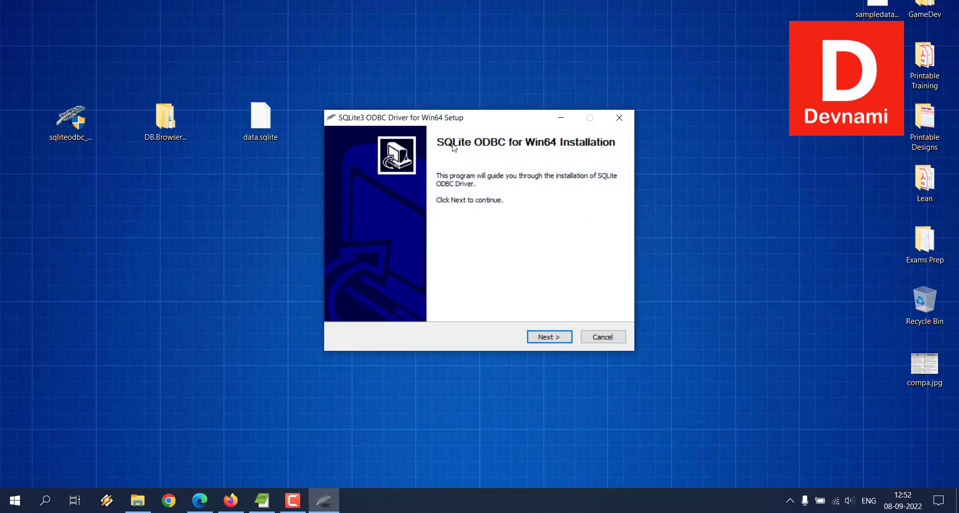
left_click(548, 337)
left_click(549, 338)
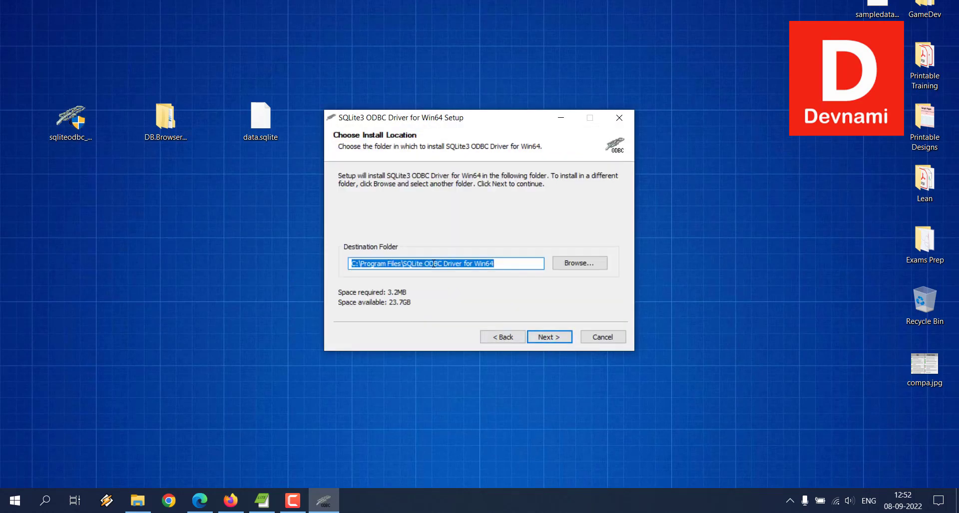
left_click(548, 338)
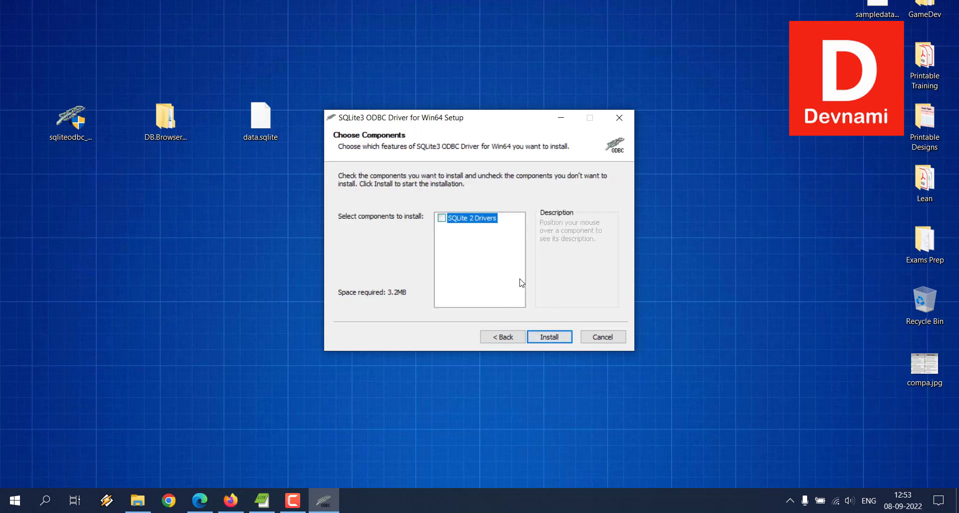
left_click(442, 218)
left_click(538, 336)
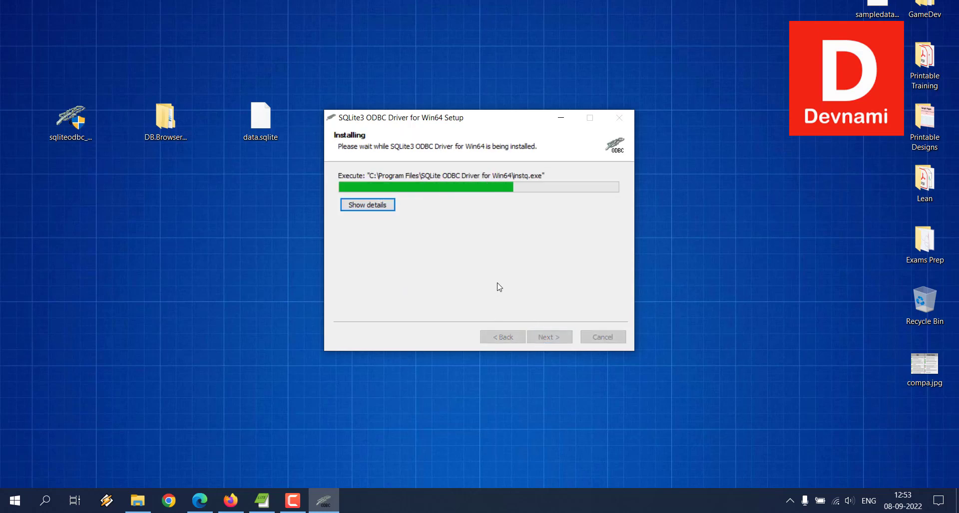
left_click(549, 337)
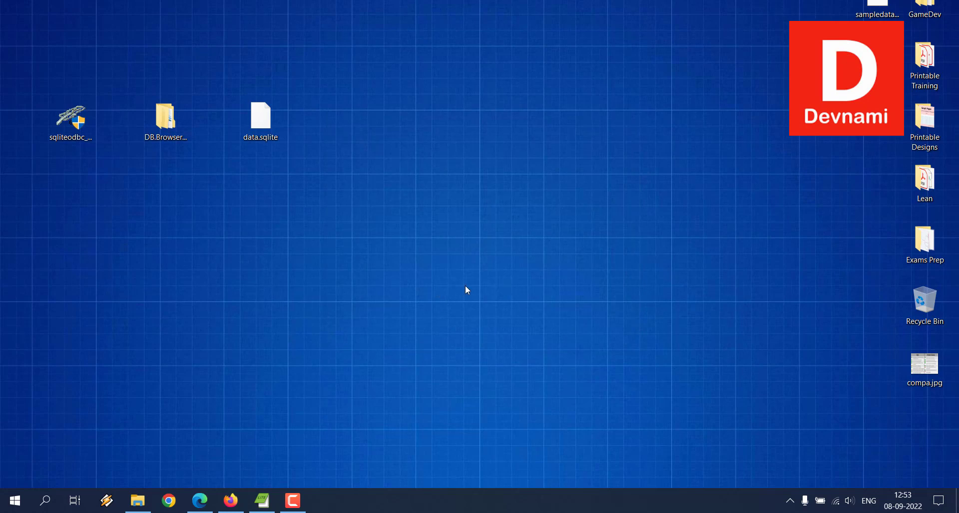
- Search Windows for "power bi" and launch Power BI Desktop
left_click(36, 498)
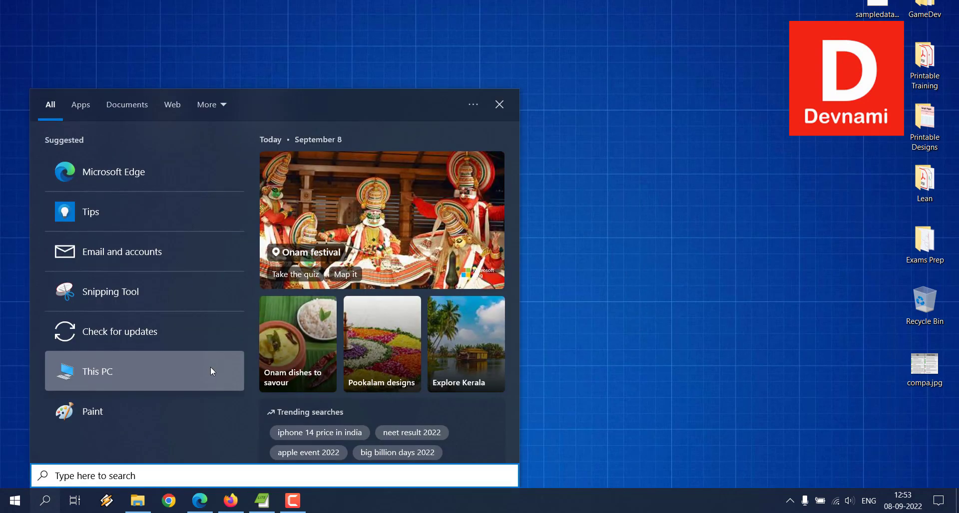
type("power bi")
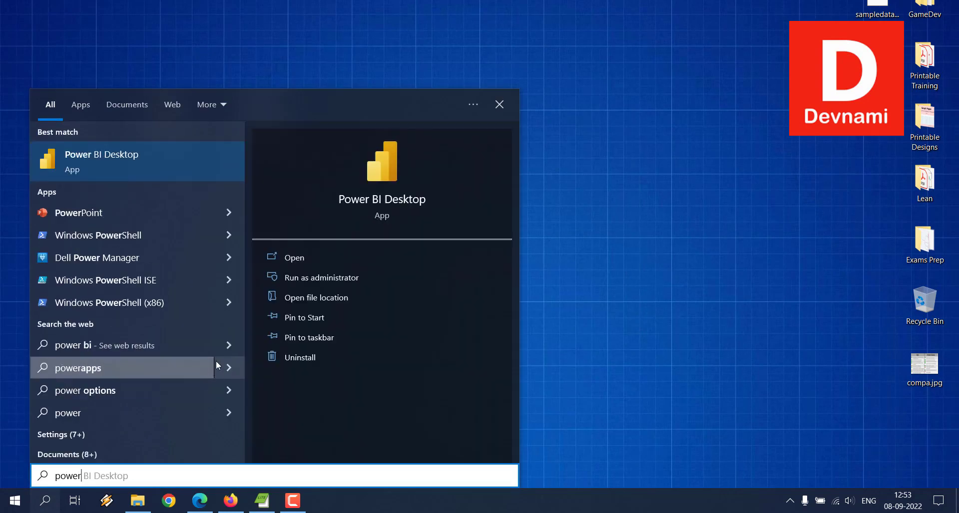
left_click(317, 258)
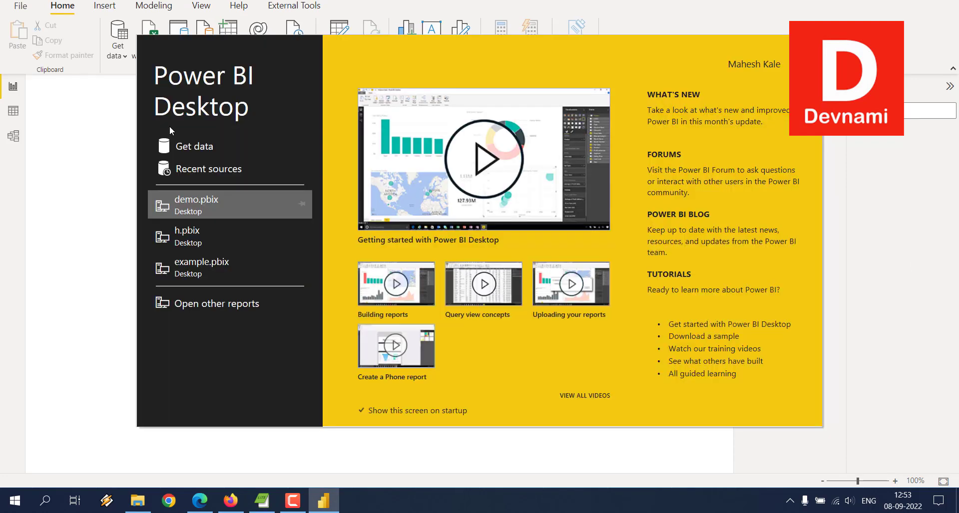
- Find the ODBC connector among the Get Data sources and connect with it
left_click(190, 149)
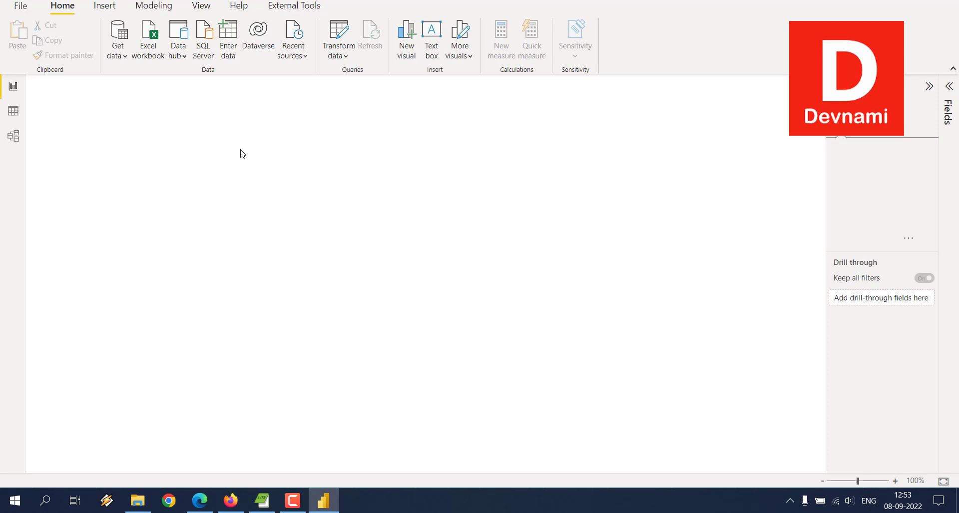
left_click(118, 39)
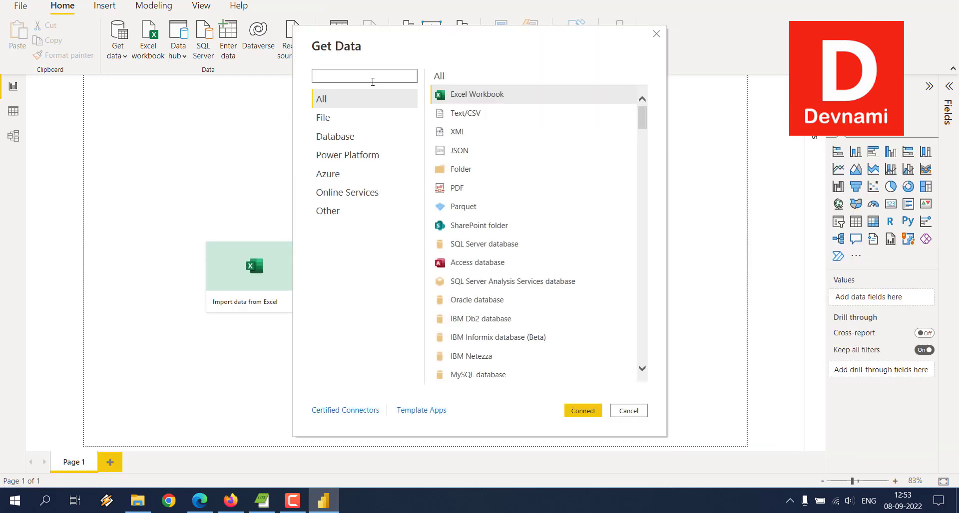
type("ODBC")
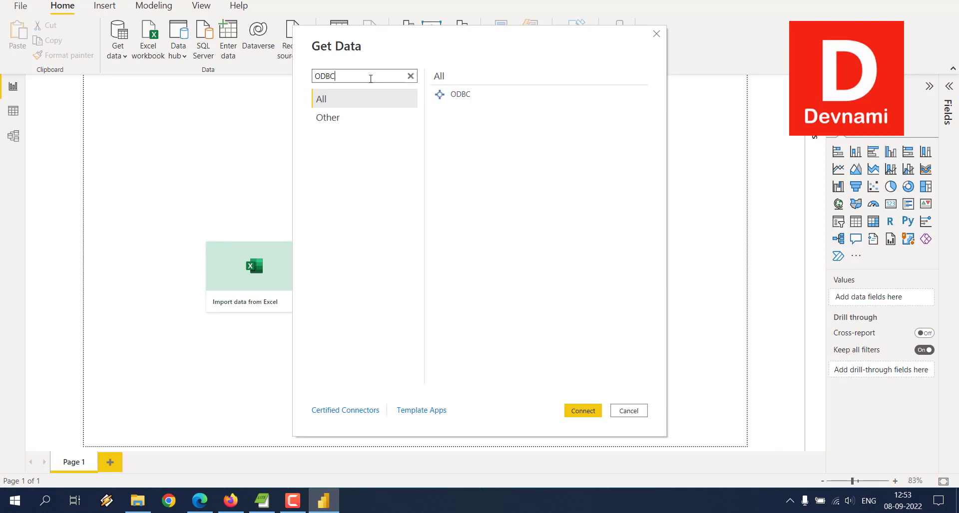
left_click(446, 96)
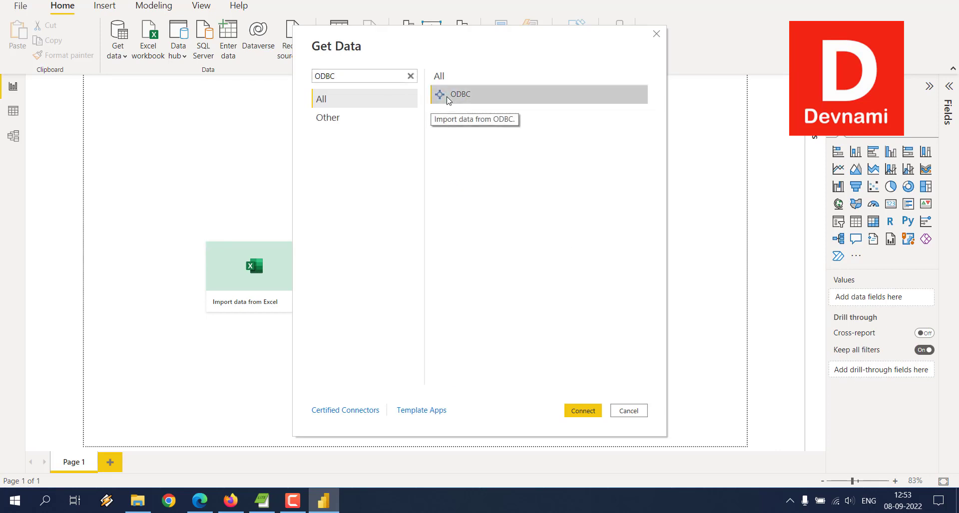
left_click(591, 411)
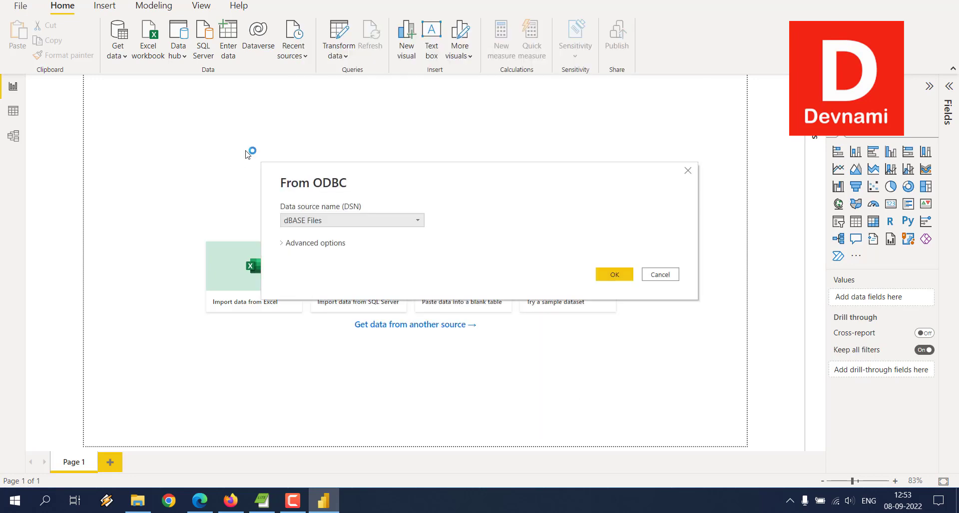
- Set the ODBC data source name to SQLite Datasource and expand the advanced options to reach the connection string
left_click(300, 226)
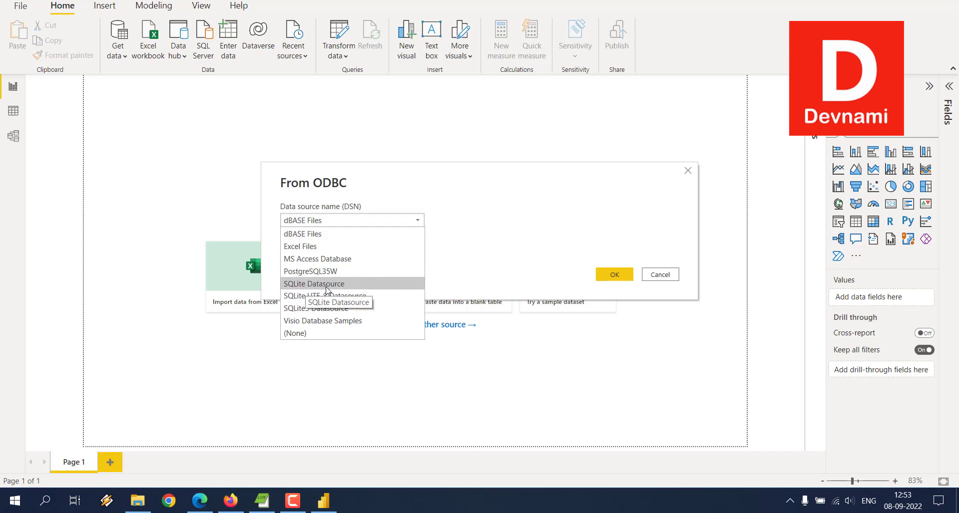
left_click(345, 285)
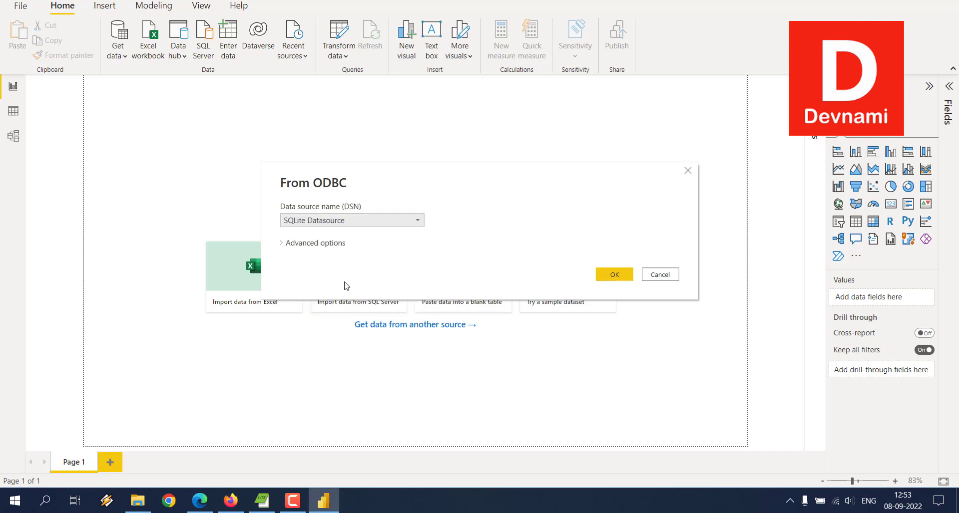
left_click(315, 244)
left_click(319, 269)
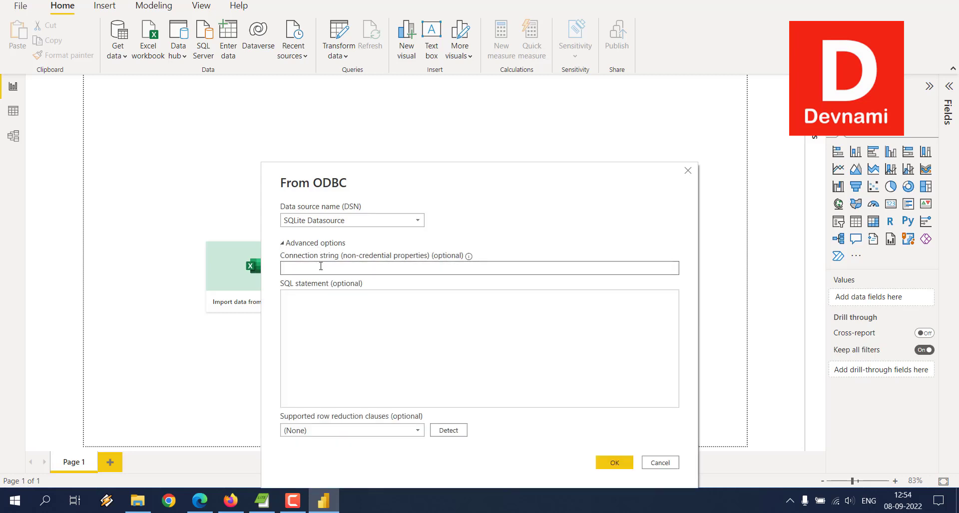
- Switch to File Explorer, copy the address of the D:\Files folder as text, and return to Power BI Desktop
left_click(138, 501)
right_click(256, 78)
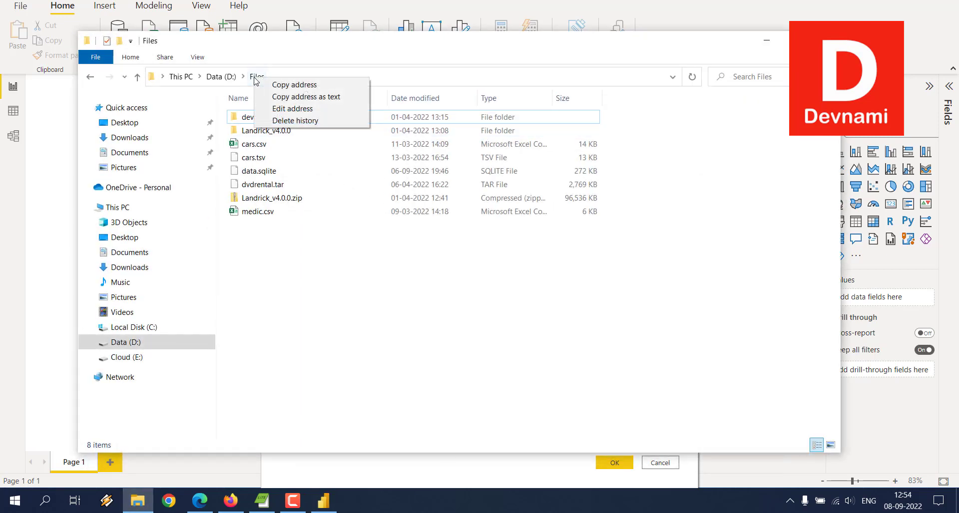
left_click(264, 97)
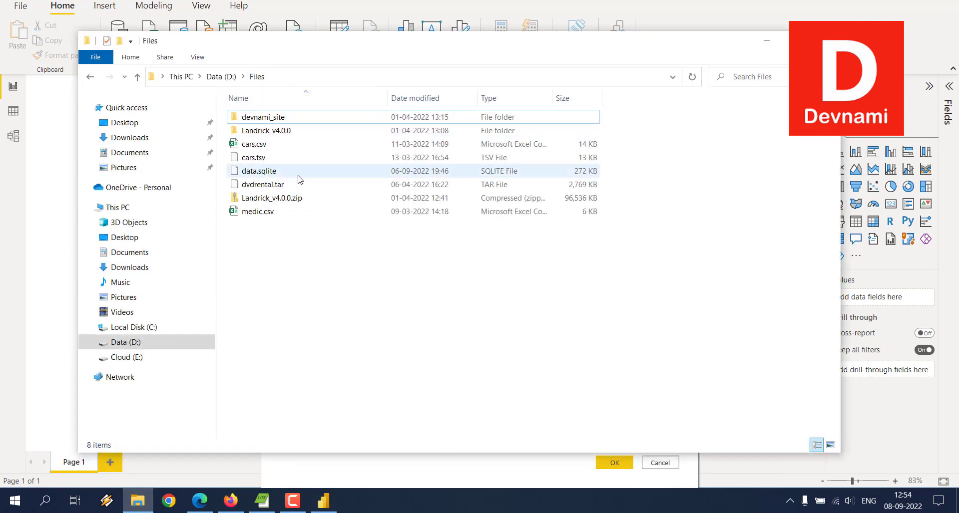
left_click(313, 508)
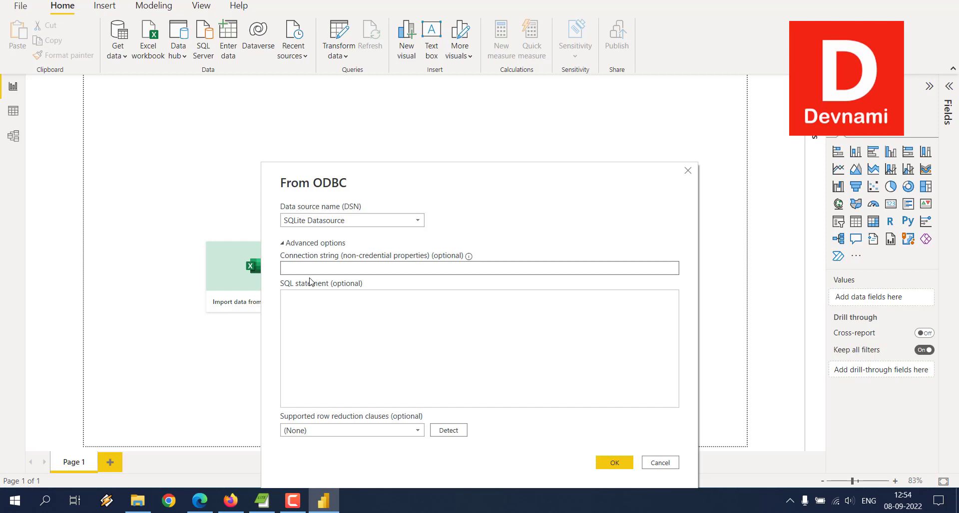
- Enter database=D:\Files\data.sqlite as the ODBC connection string and confirm the source settings
type("database=")
key("ctrl+v")
type("\\data")
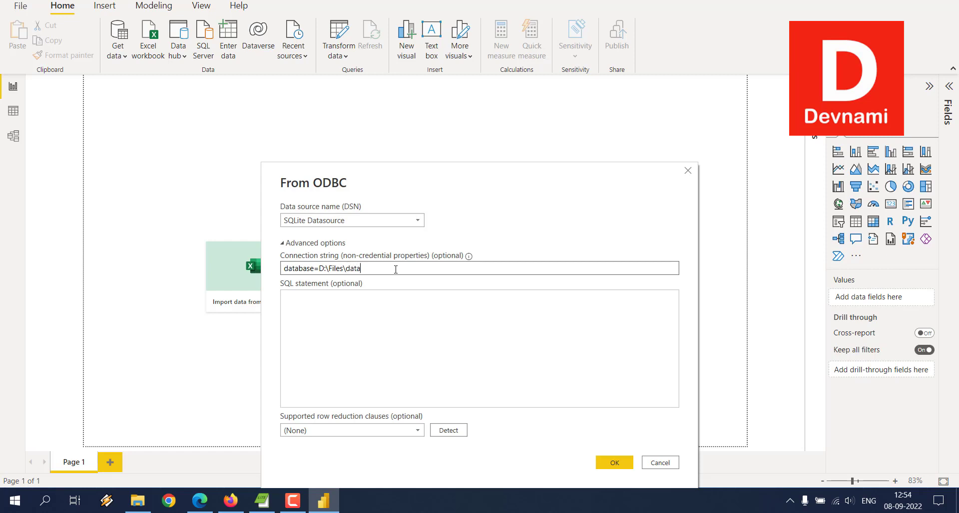
type(".sqlite")
left_click(614, 462)
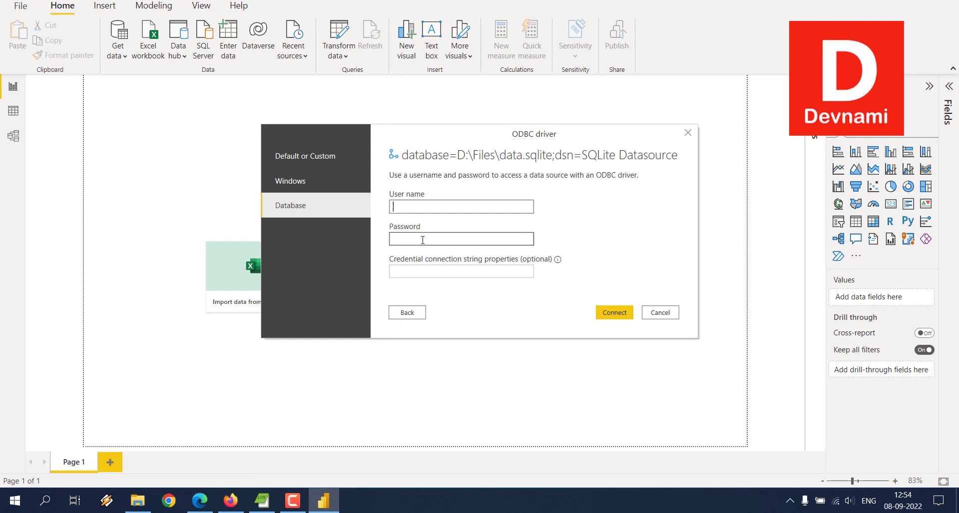
- Try to connect with the Default or Custom credentials option and reopen the ODBC source settings for editing
left_click(310, 161)
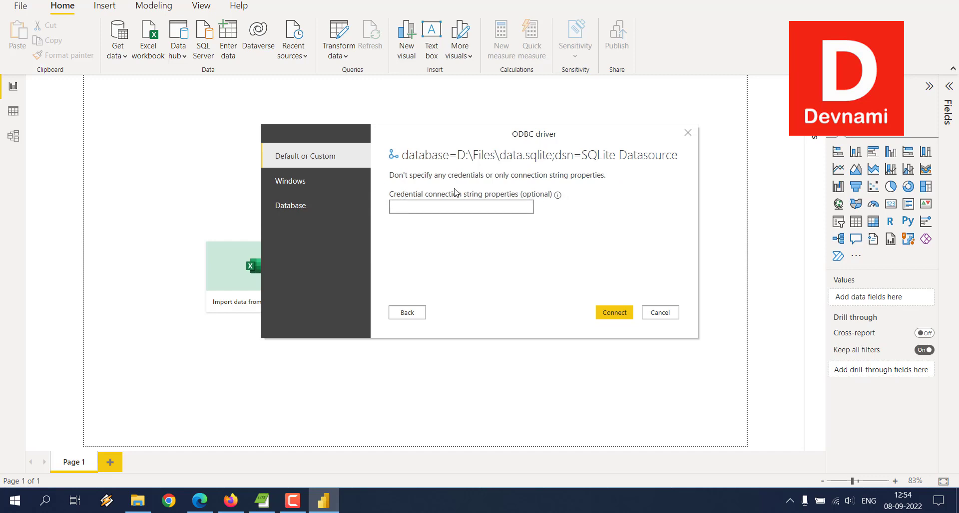
left_click(615, 313)
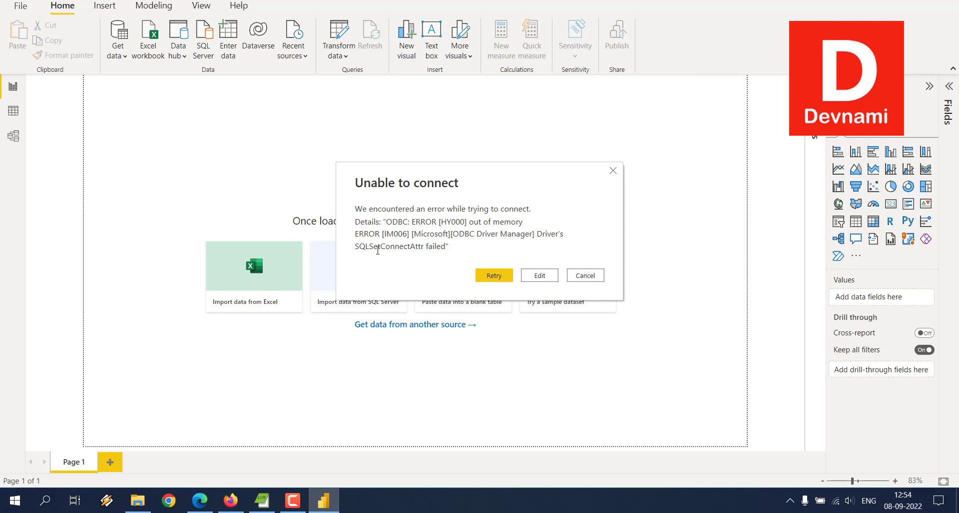
left_click_drag(355, 247, 451, 254)
left_click(450, 254)
left_click(538, 275)
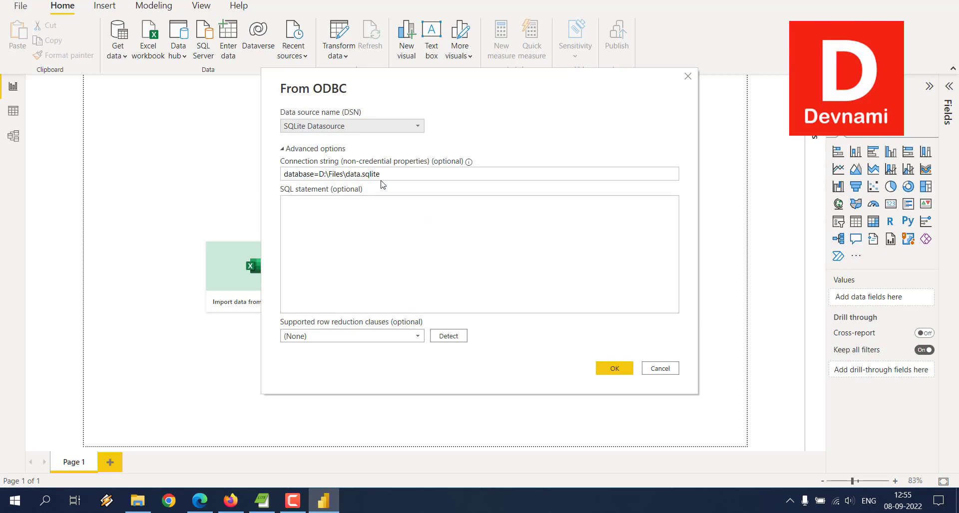
- Set the data source name to SQLite3 Datasource and connect with the Default or Custom credentials option
left_click(389, 174)
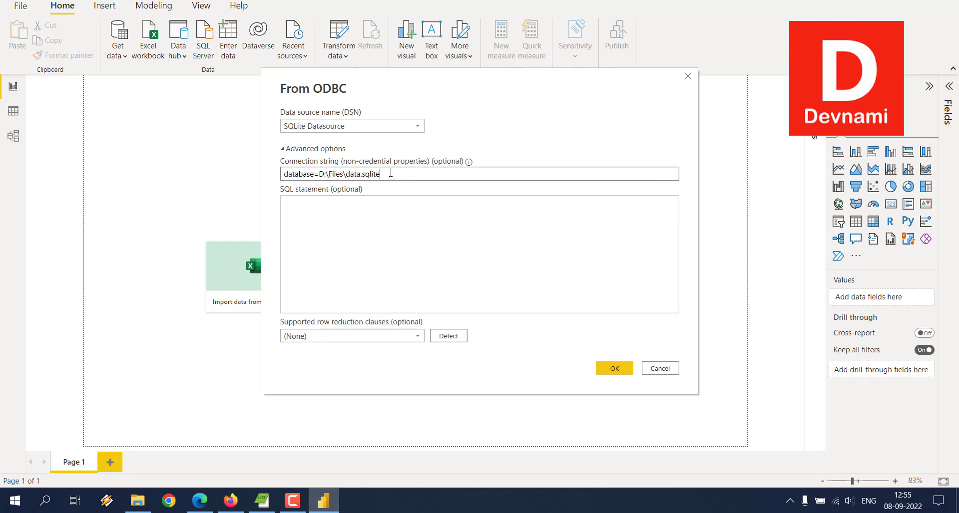
left_click(394, 125)
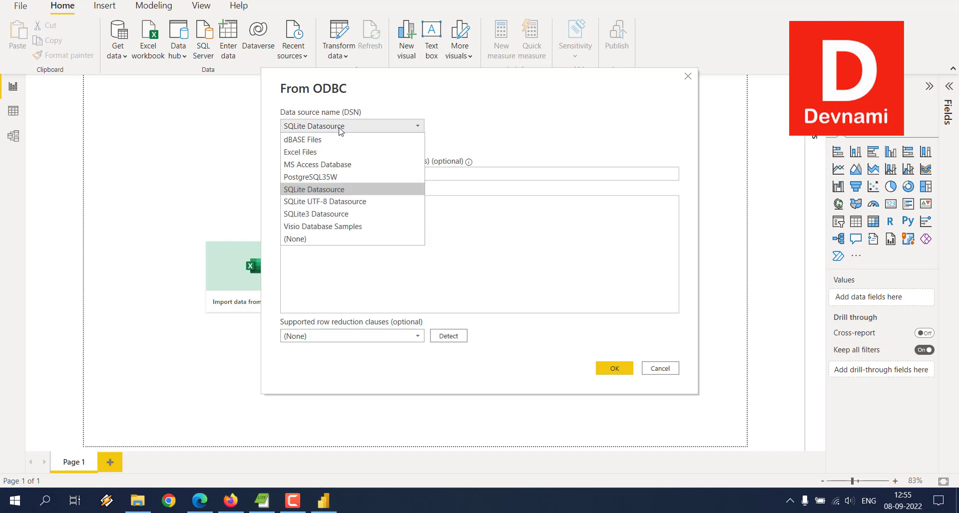
left_click(322, 215)
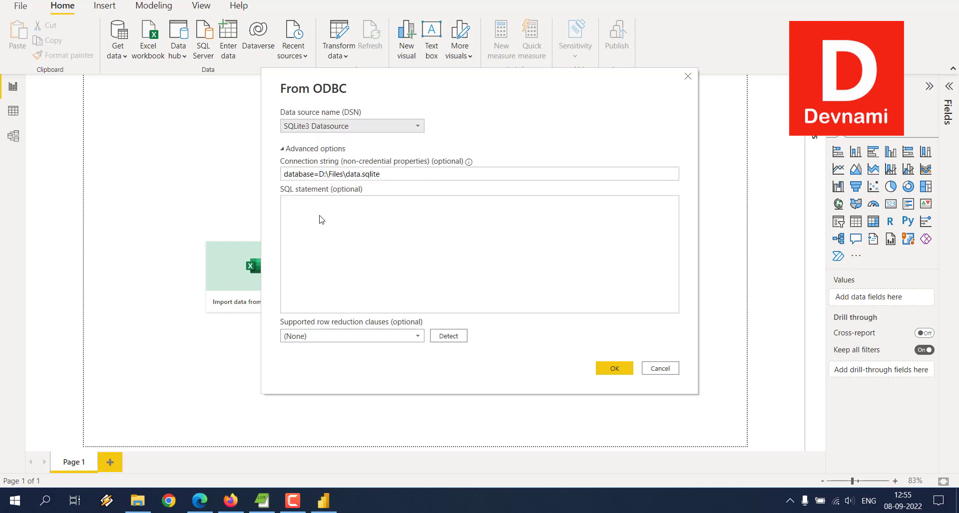
left_click(321, 220)
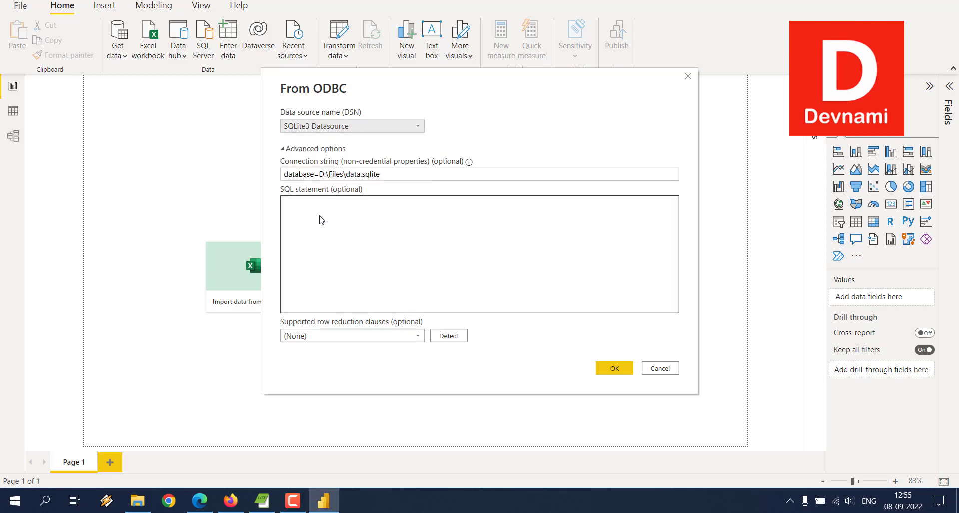
left_click(614, 364)
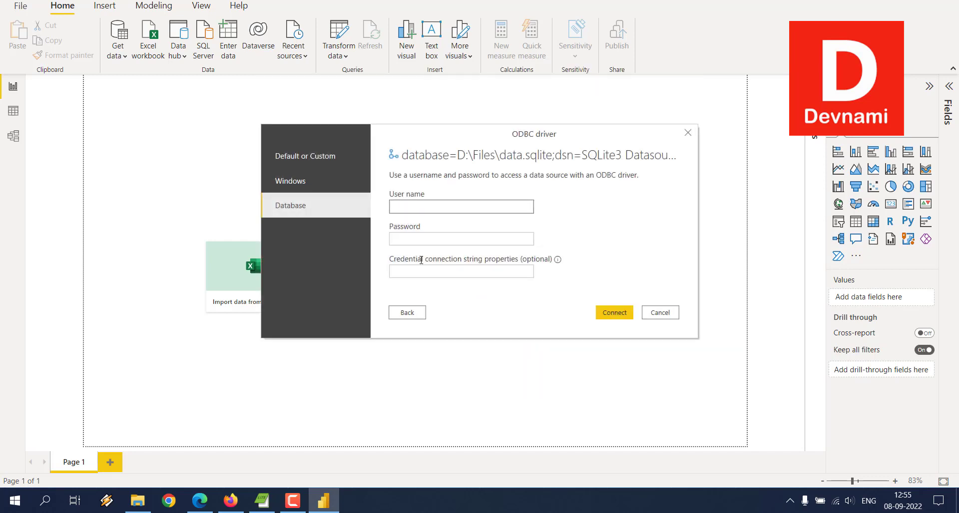
left_click(300, 161)
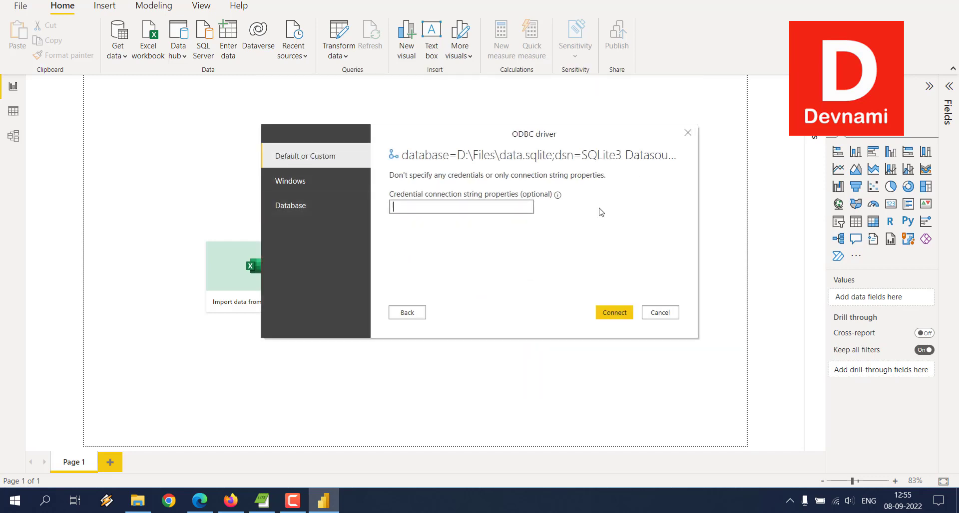
left_click(616, 314)
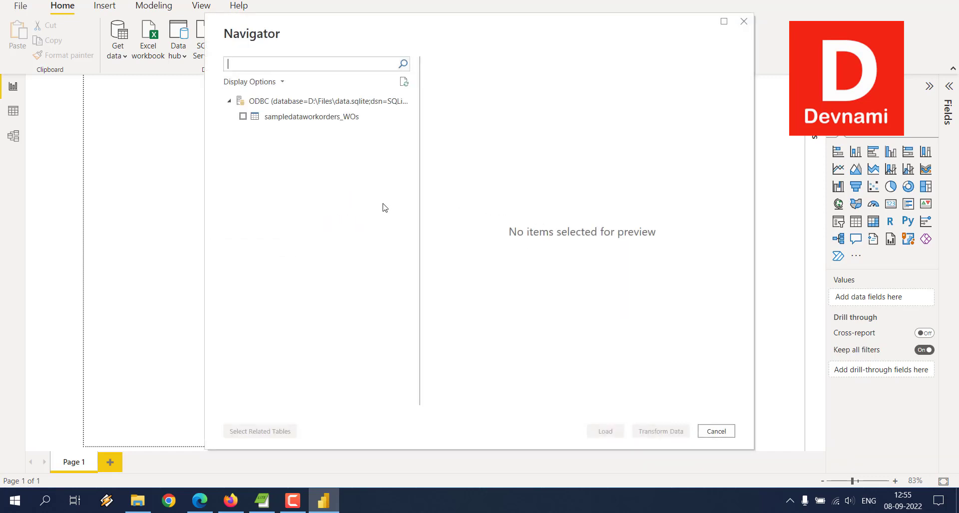
- Select the sampledataworkorders_WOs table, look through its preview, and load it into the report
left_click(243, 117)
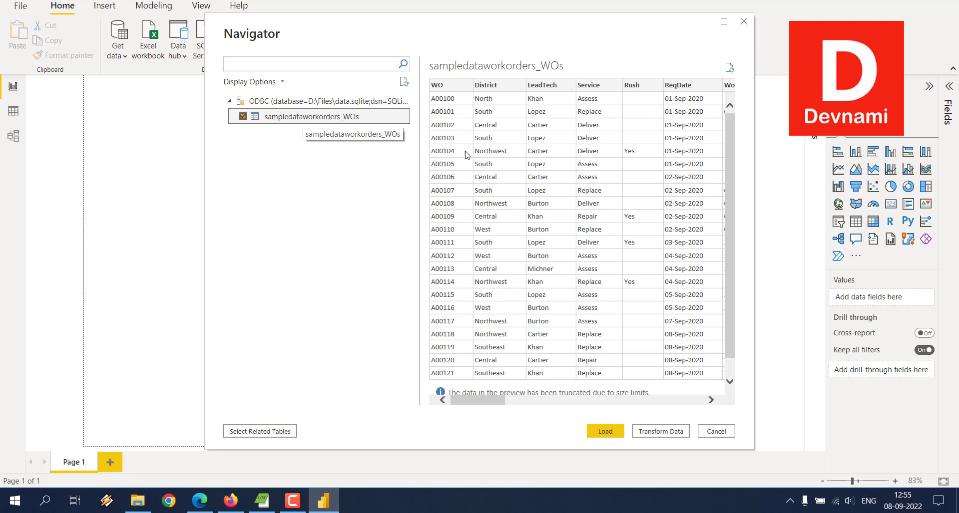
scroll(687, 204, "down", 1)
scroll(688, 204, "up", 1)
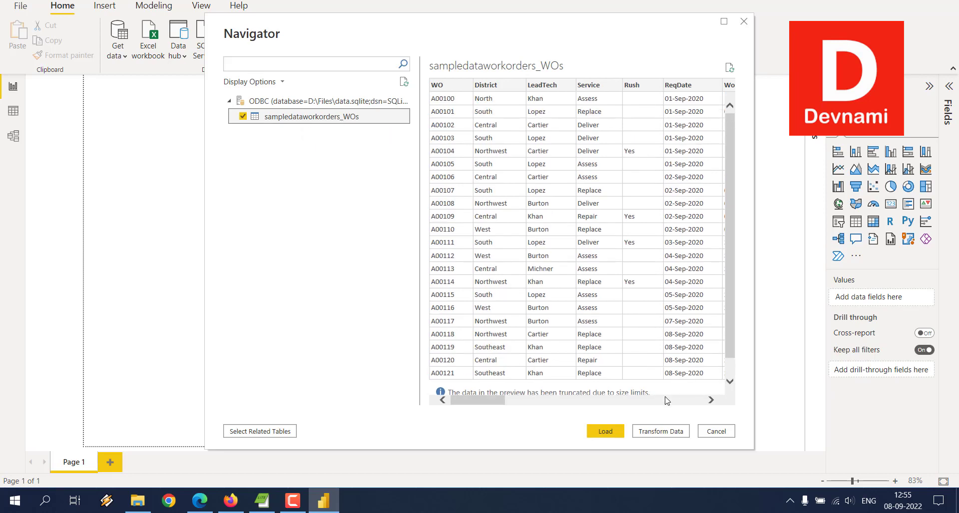
left_click(619, 432)
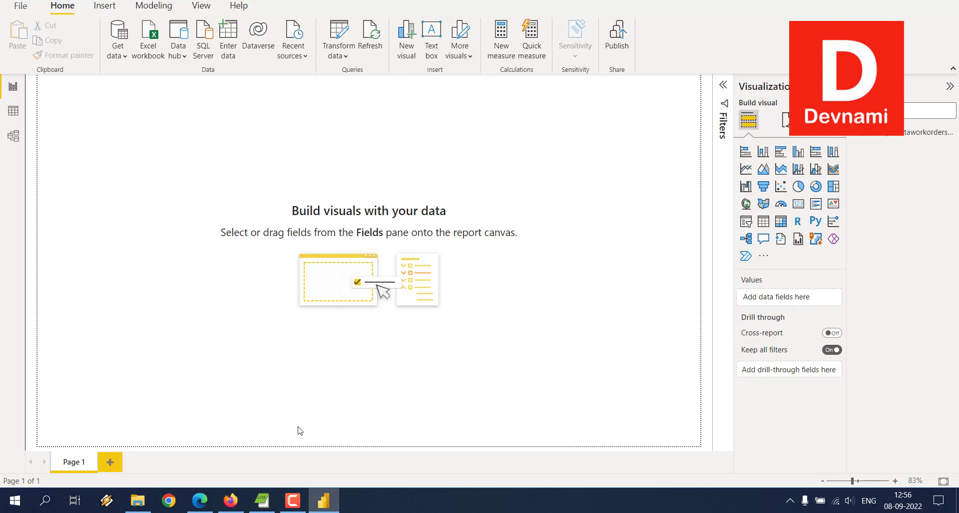
- Launch DB Browser for SQLite.exe from the DB Browser folder on the desktop
left_click(320, 503)
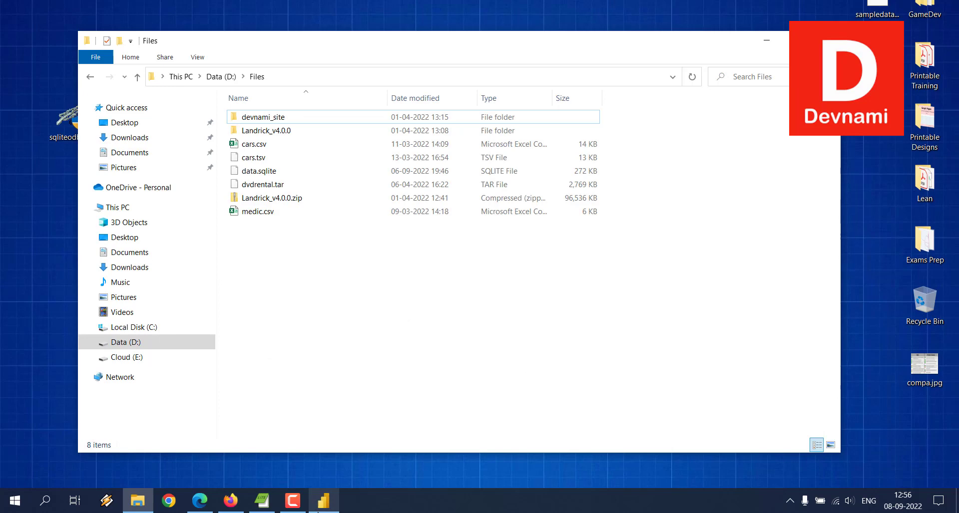
left_click(767, 40)
double_click(179, 122)
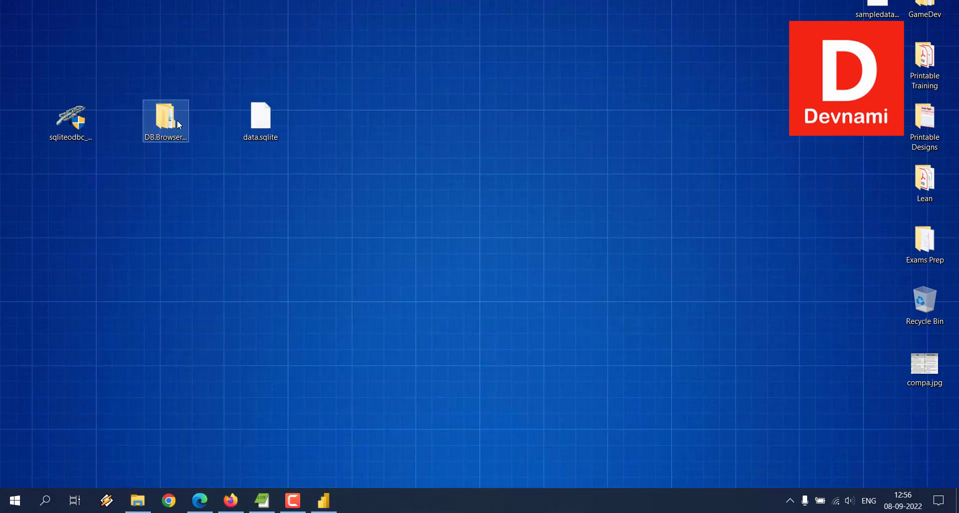
double_click(287, 134)
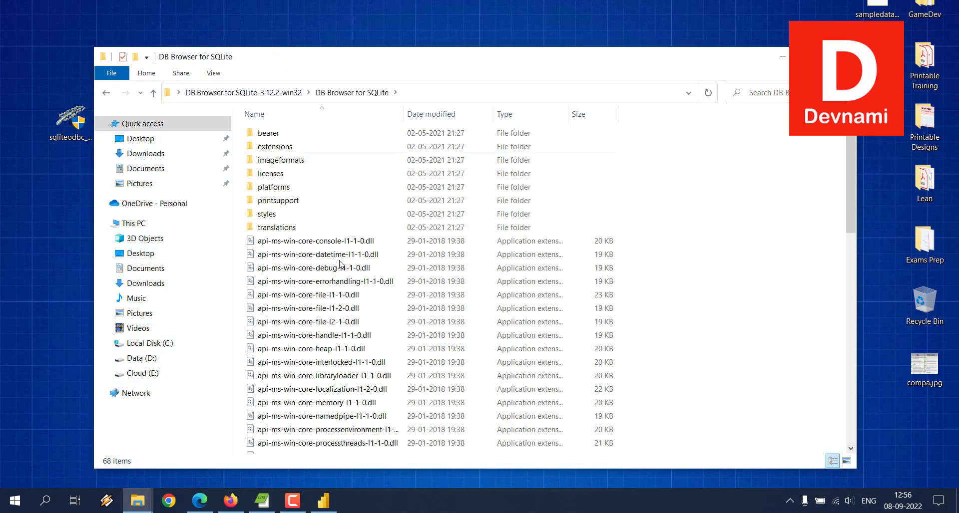
scroll(344, 260, "down", 15)
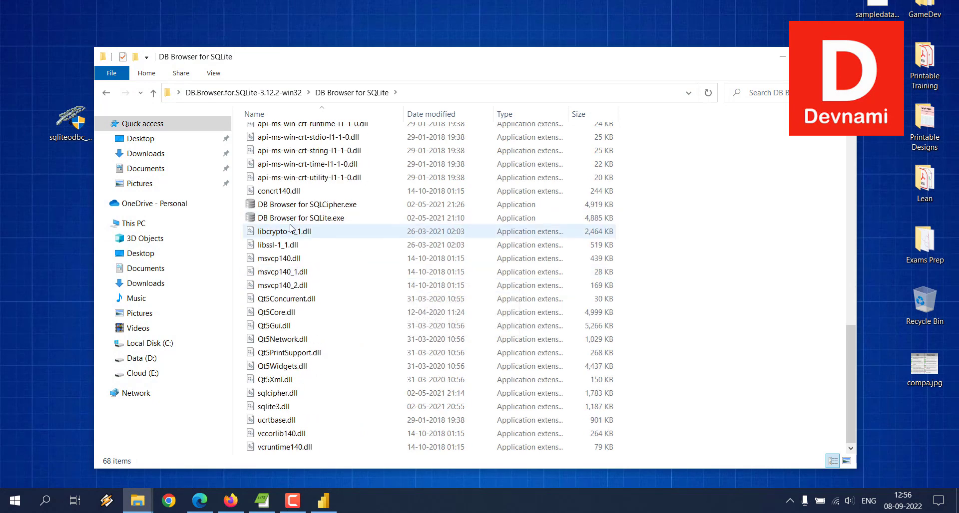
double_click(269, 220)
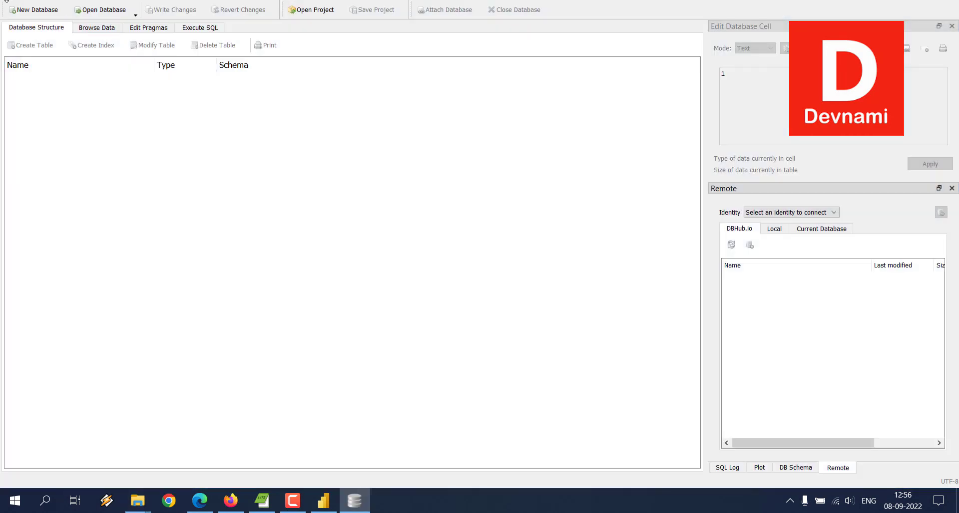
- Open the existing database file data.sqlite from the Desktop folder
left_click(11, 2)
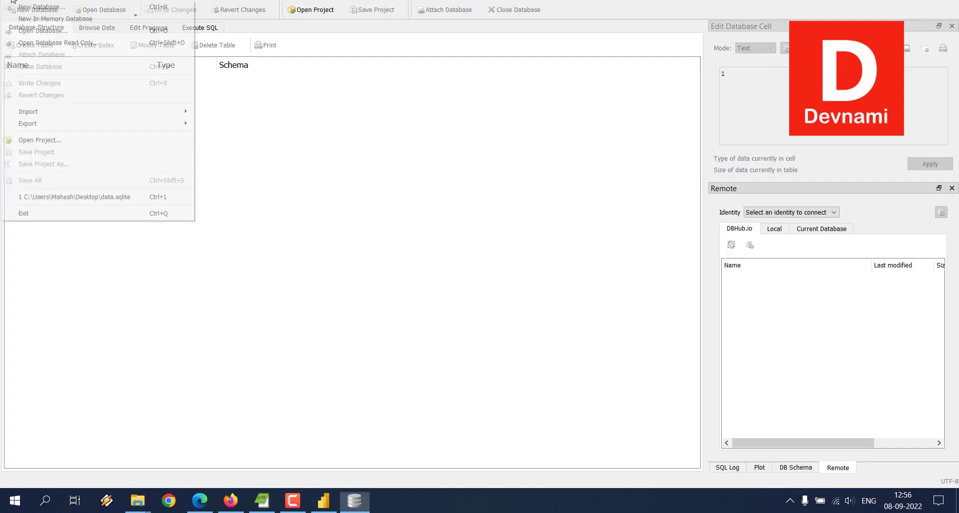
left_click(22, 31)
left_click(50, 96)
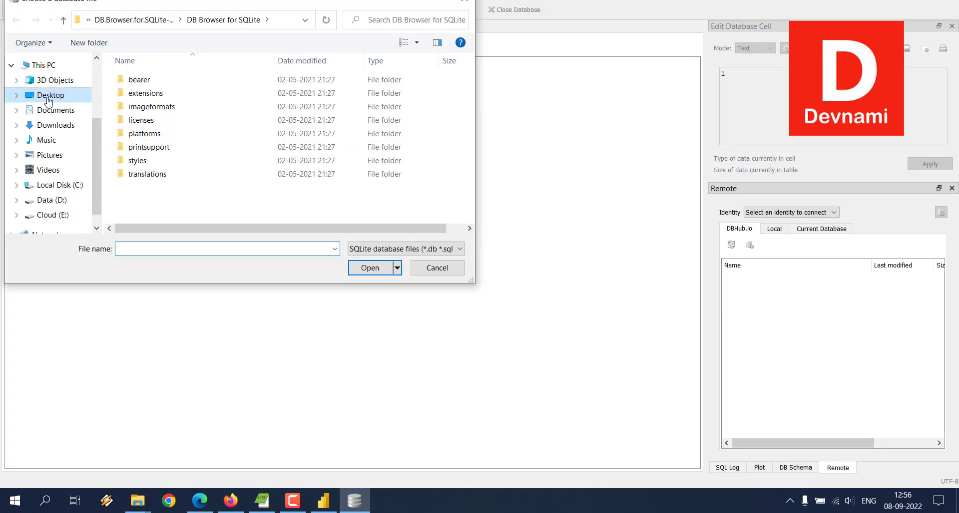
left_click(217, 185)
left_click(368, 268)
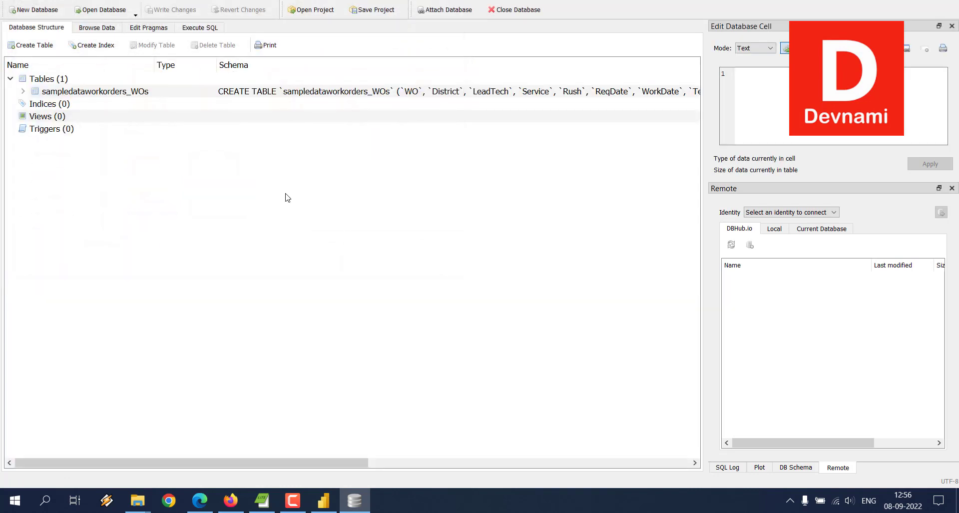
- Browse the rows and columns of the sampledataworkorders_WOs table
left_click(102, 32)
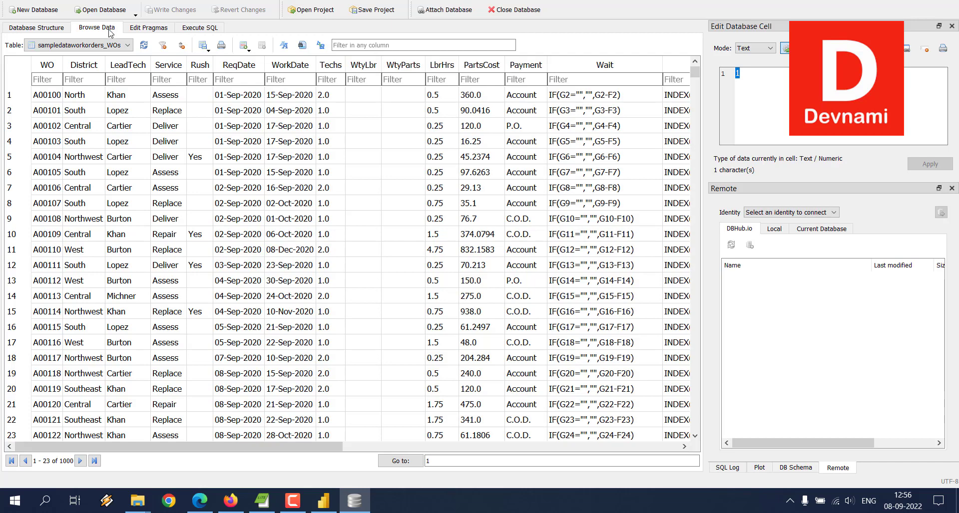
scroll(156, 245, "down", 11)
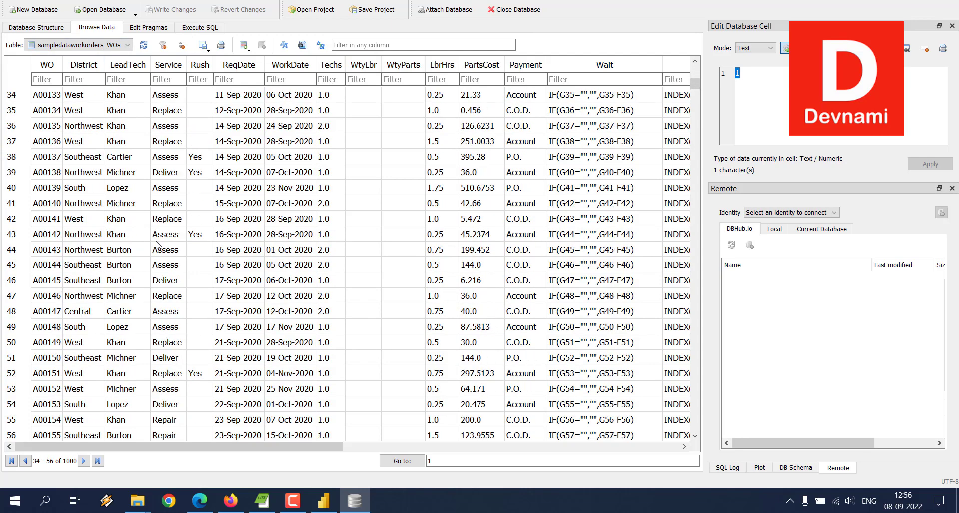
scroll(156, 244, "up", 11)
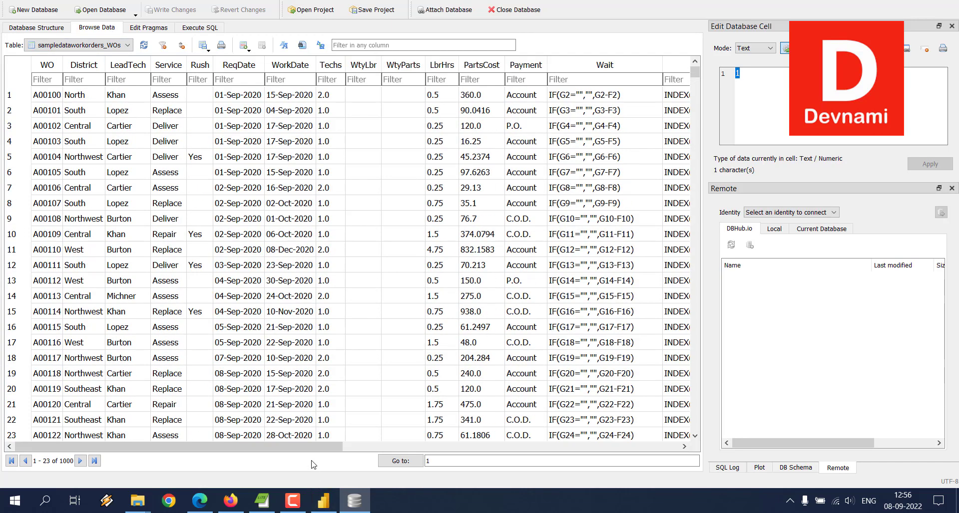
left_click_drag(319, 446, 179, 446)
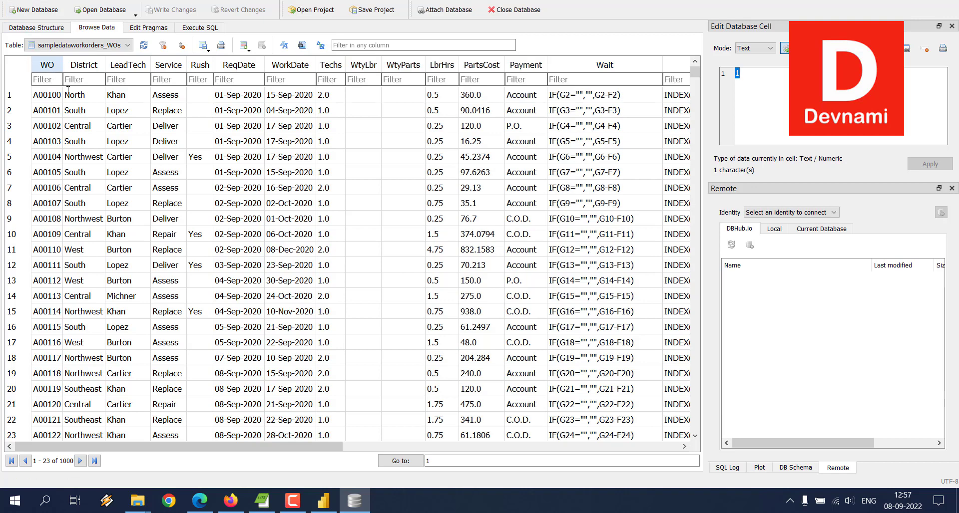
- Select all records of the table and try to paste them into a new manually entered table in Power BI Desktop
key("ctrl+a")
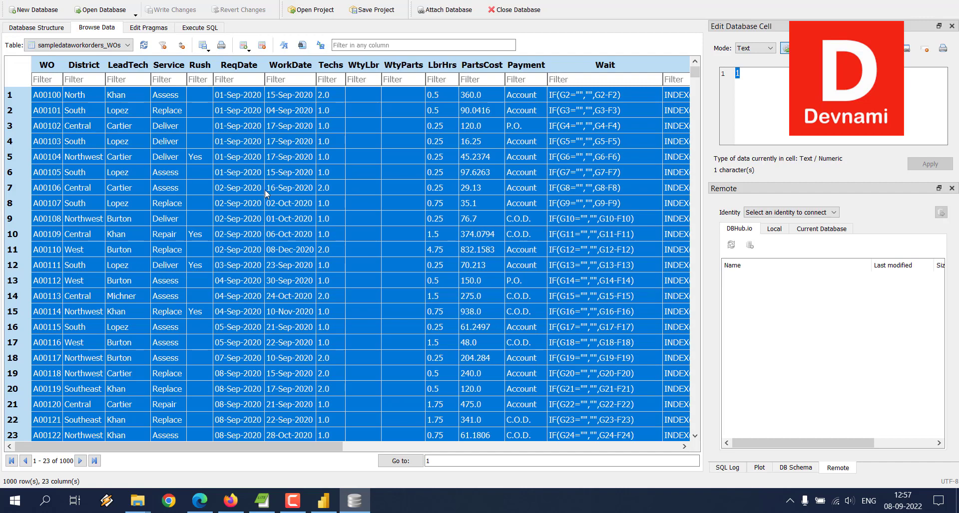
left_click(324, 500)
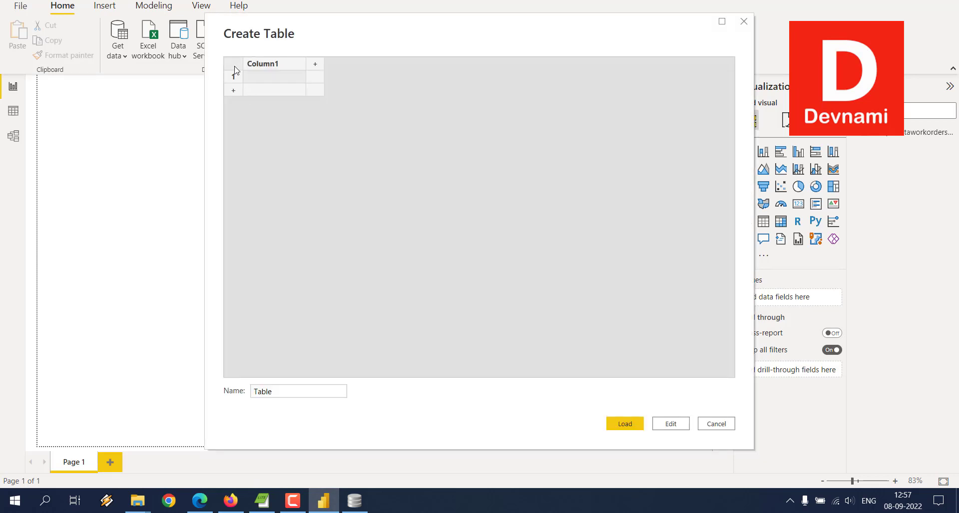
type("D:\\Files")
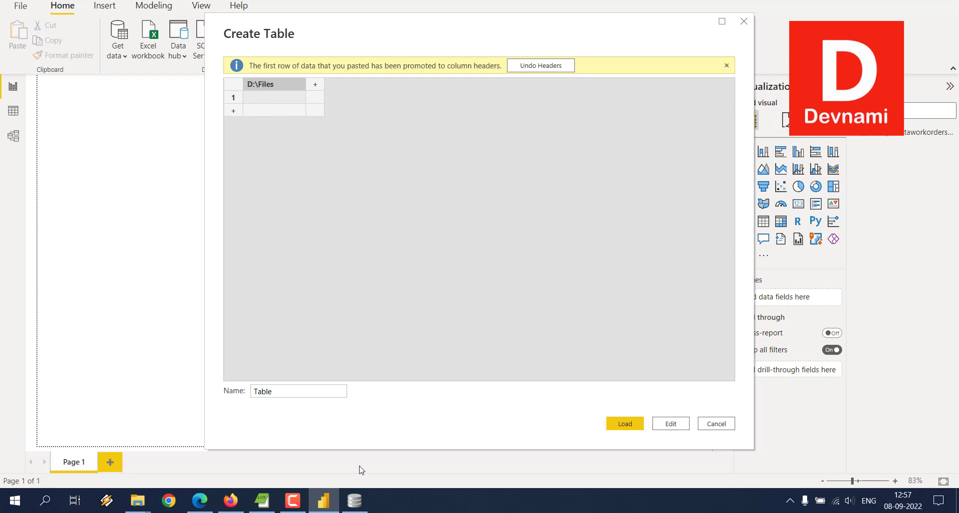
- Switch to DB Browser for SQLite and check the record options and application menus for a way to copy the records
left_click(353, 500)
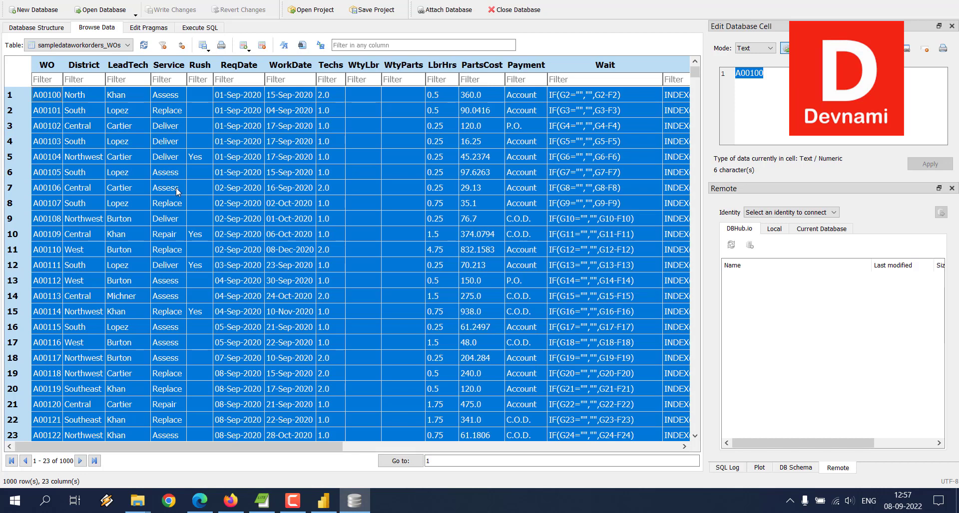
right_click(22, 97)
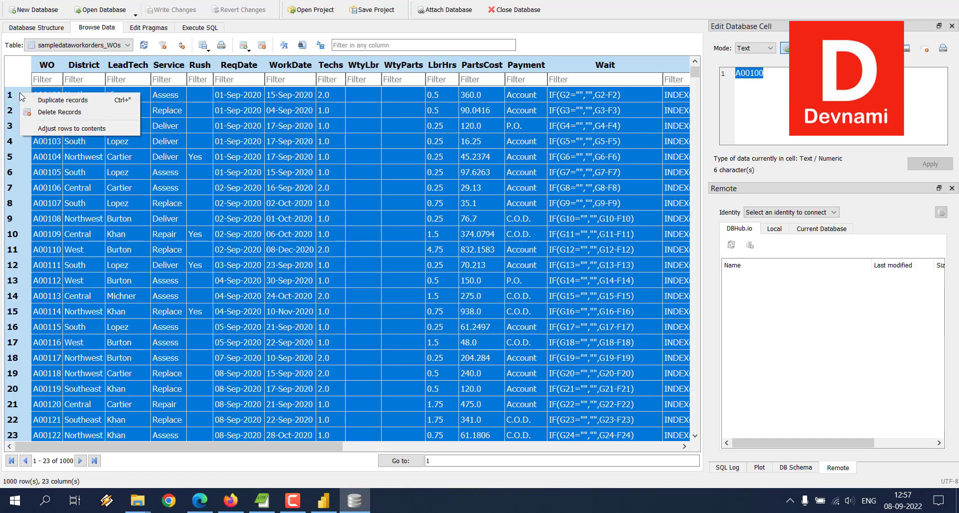
left_click(28, 0)
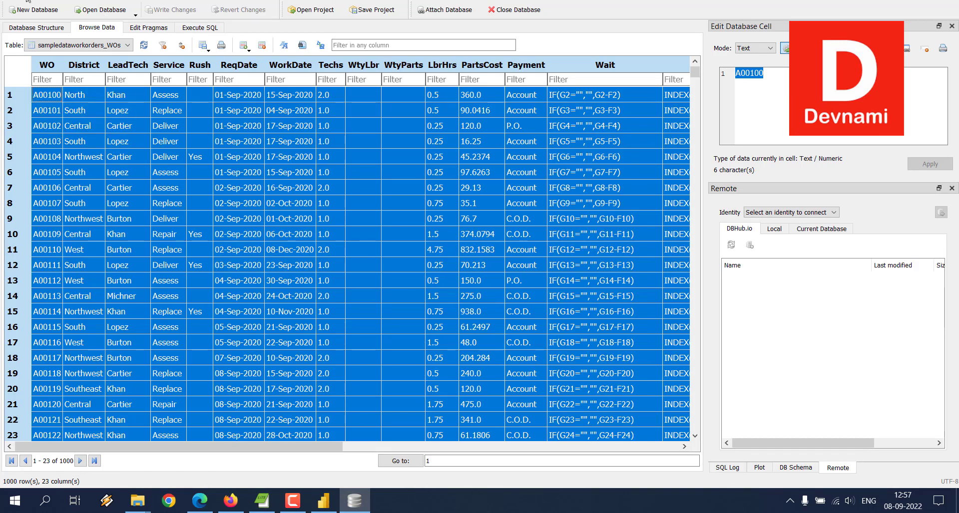
mouse_move(43, 1)
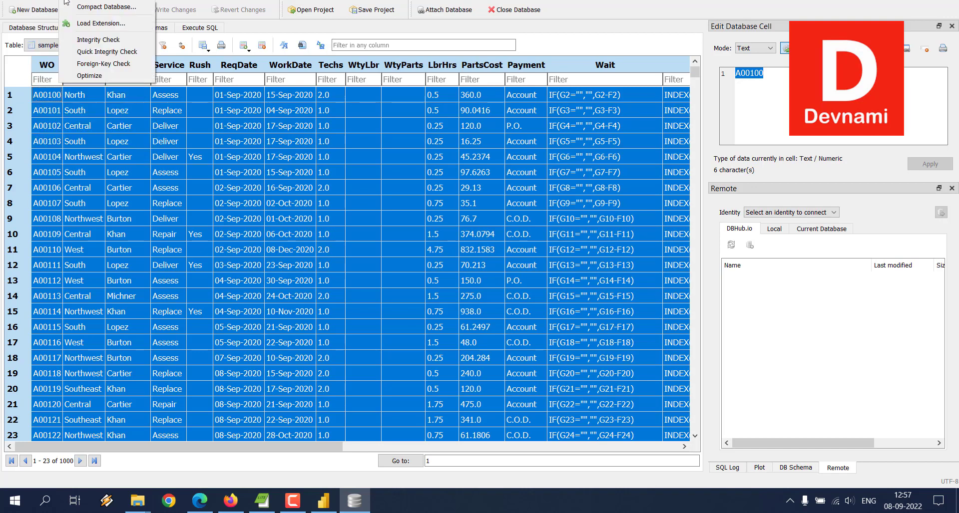
left_click(575, 30)
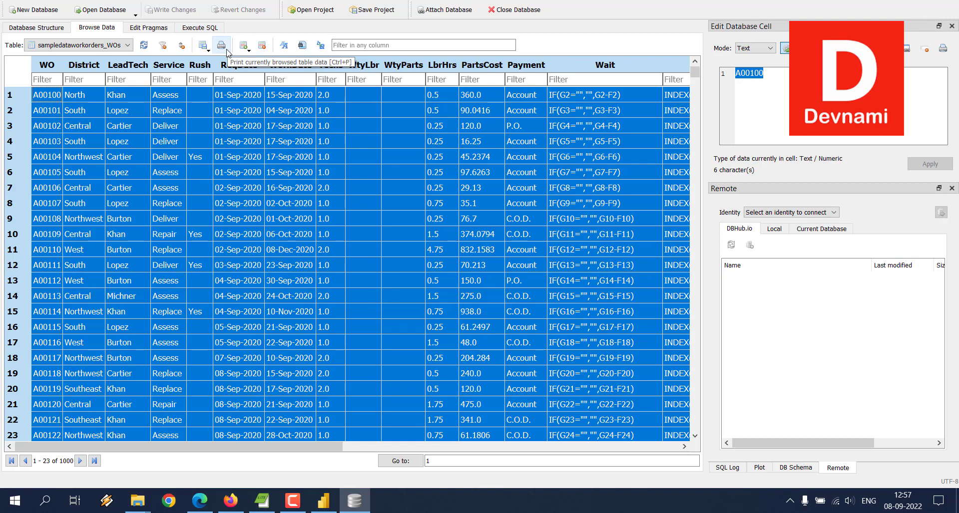
- Export the sampledataworkorders_WOs table to a comma-separated CSV file named cc on the Desktop, with column names in the first line
left_click(208, 51)
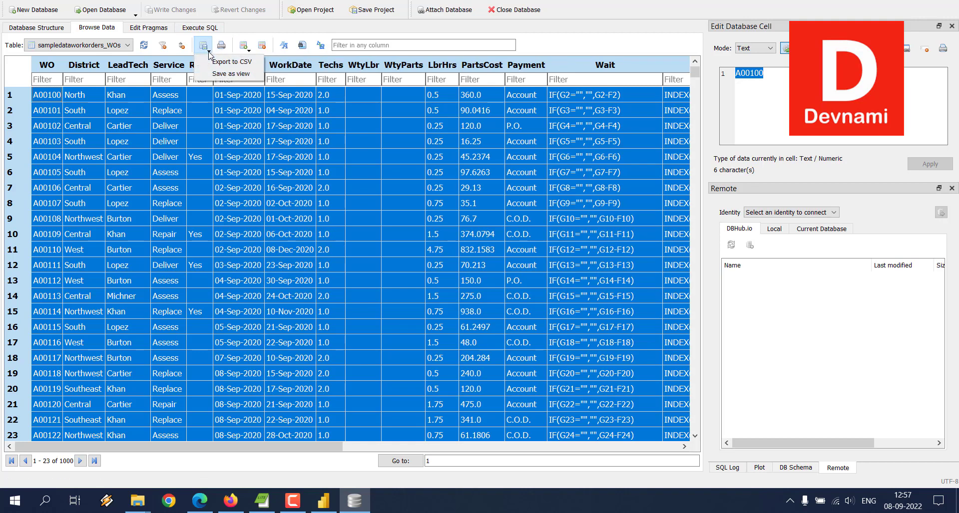
left_click(219, 64)
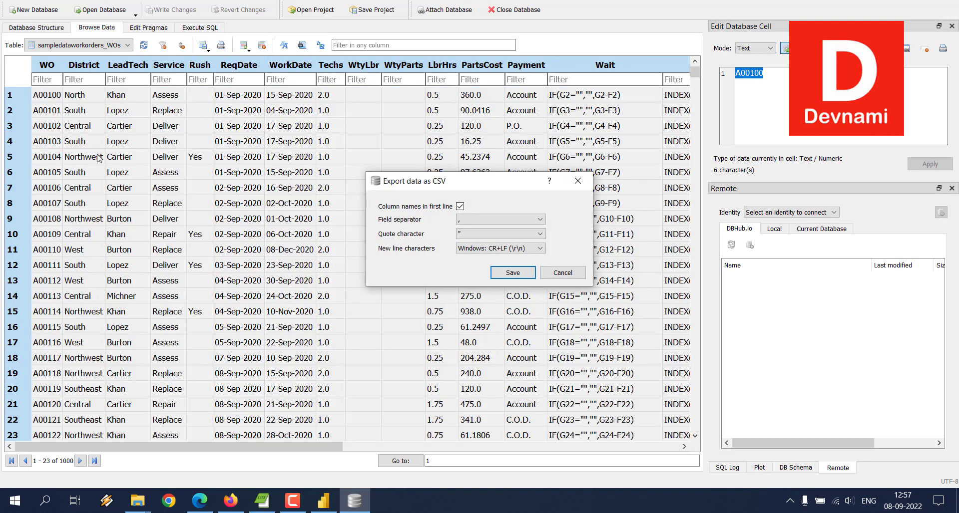
left_click(506, 268)
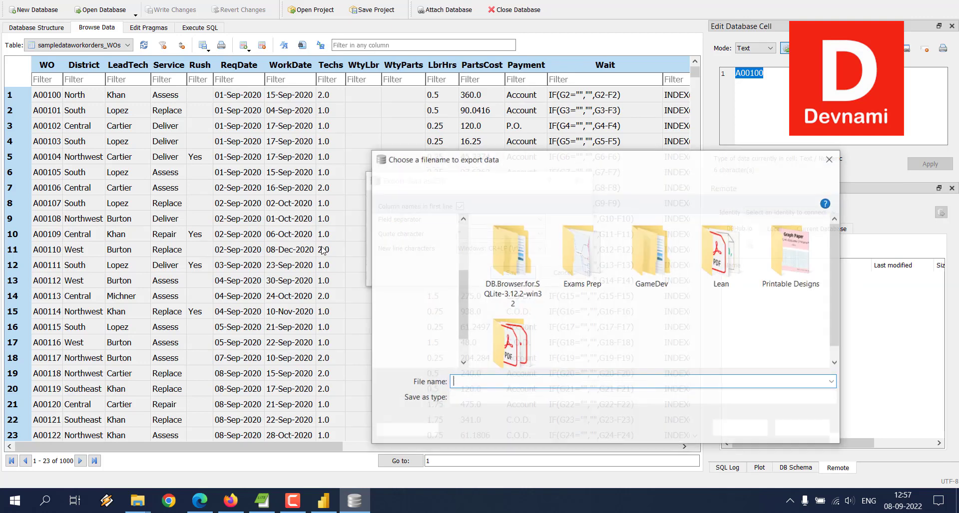
type("cc")
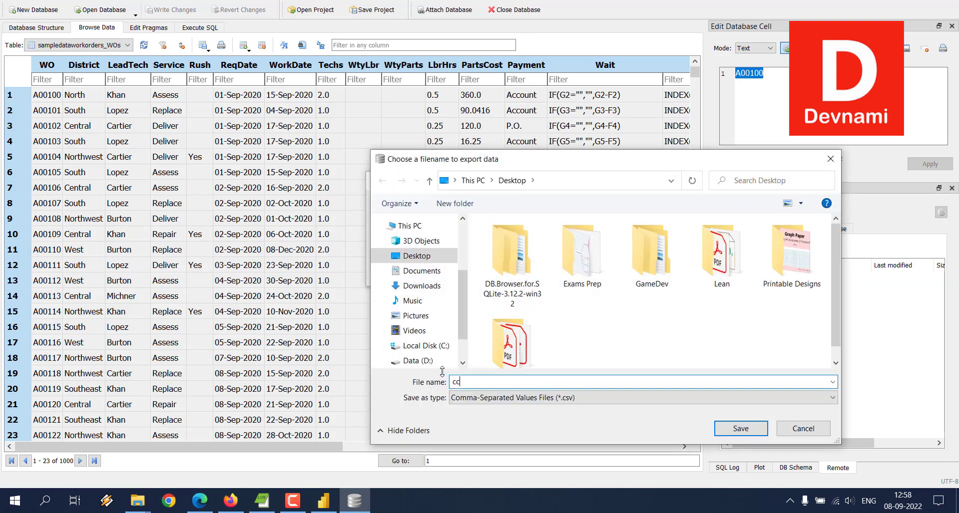
left_click(747, 427)
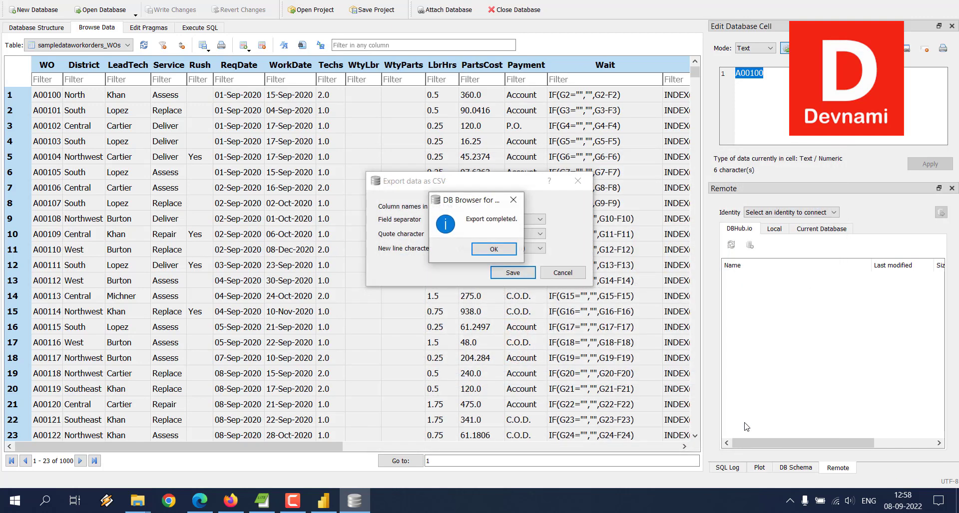
left_click(492, 250)
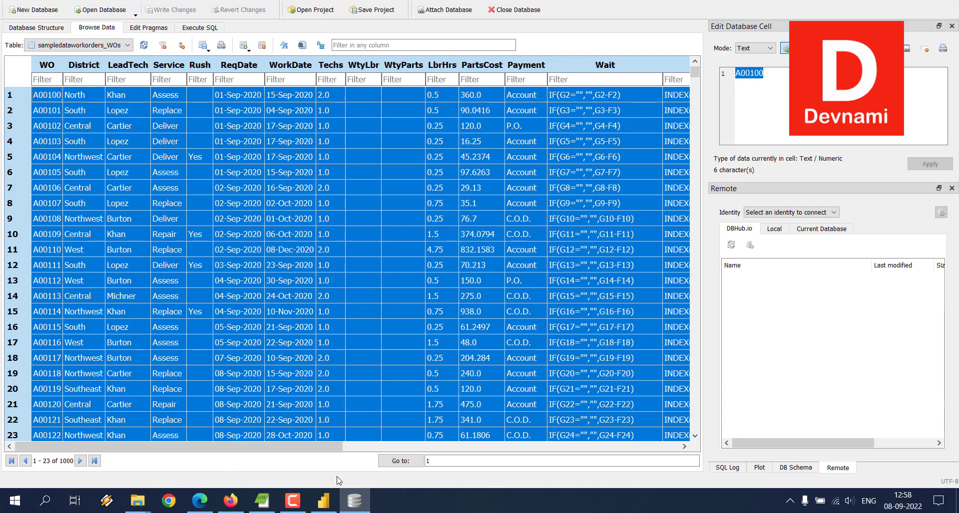
- Switch to Power BI Desktop and close the Create Table dialog without loading its pasted content
left_click(354, 500)
left_click(716, 424)
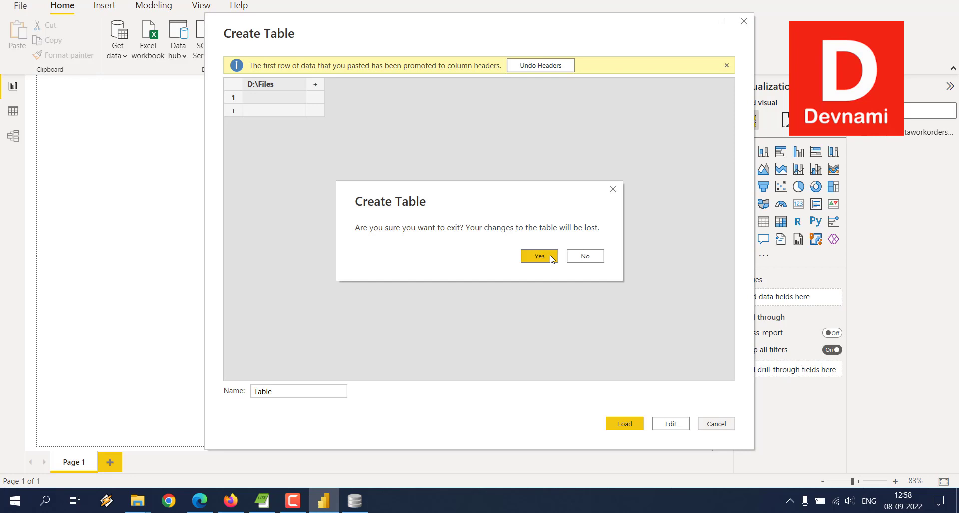
left_click(576, 259)
left_click(744, 22)
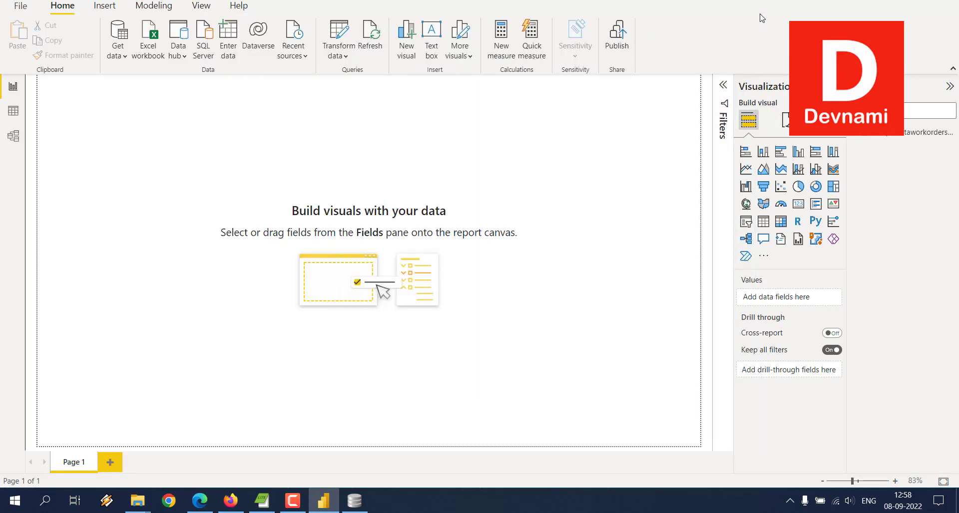
- Open the exported cc.csv file from the desktop in Excel
key("super+d")
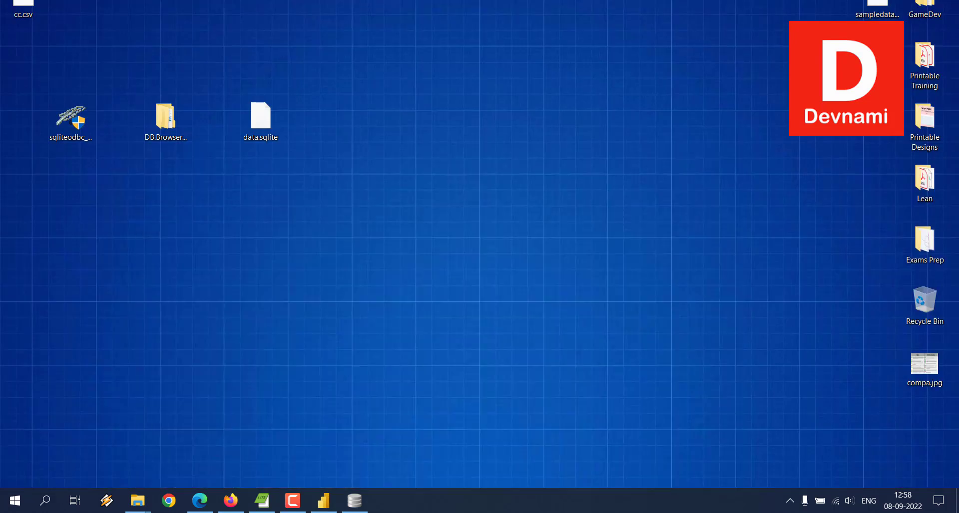
right_click(23, 4)
left_click(120, 10)
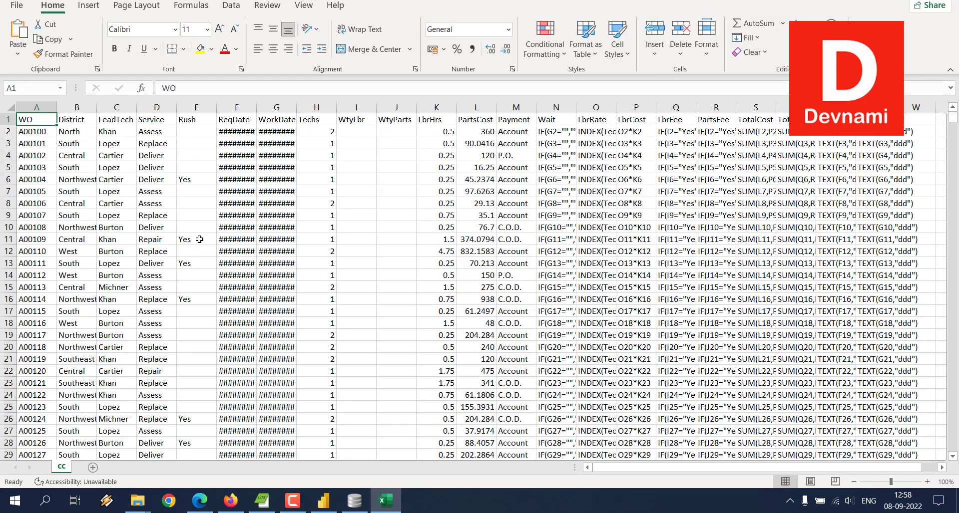
- Copy all data of the cc sheet and try to paste it into a new manually entered table in Power BI Desktop
key("ctrl+shift+End")
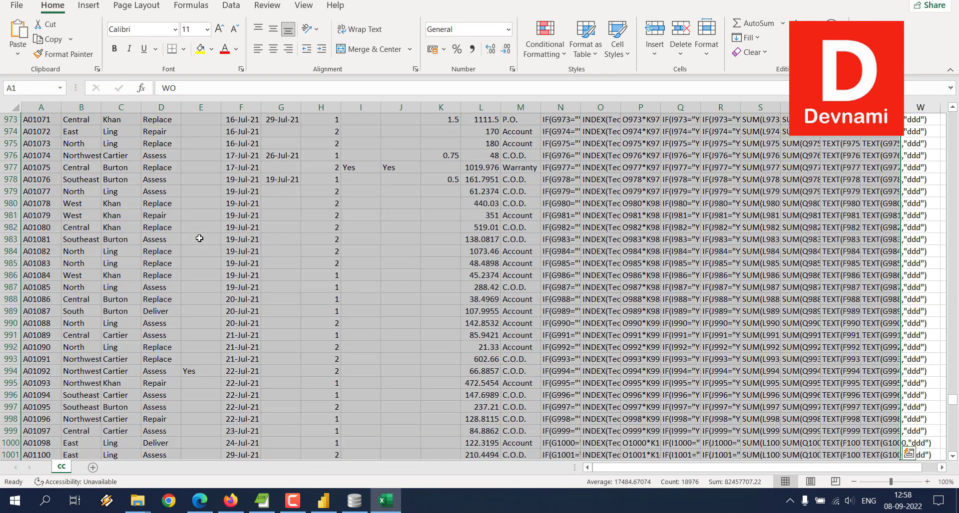
key("ctrl+c")
key("super+d")
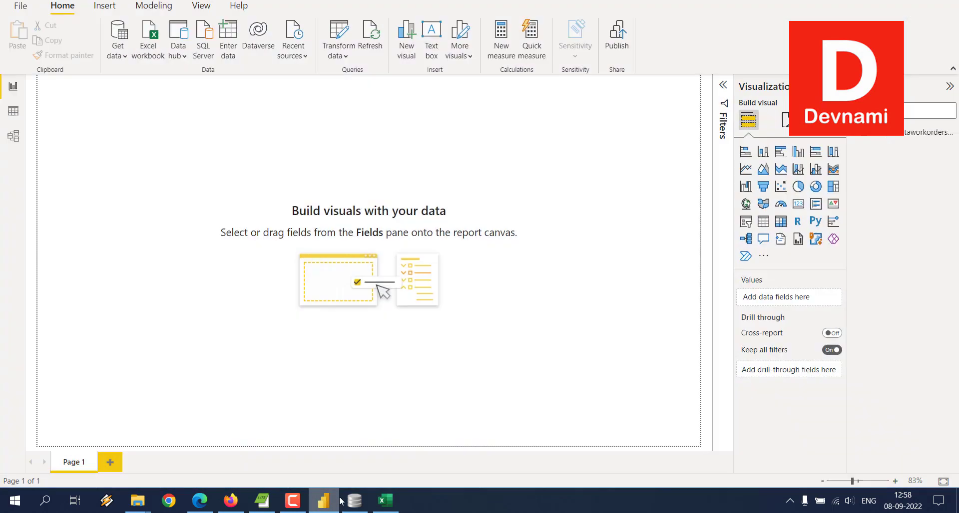
left_click(323, 501)
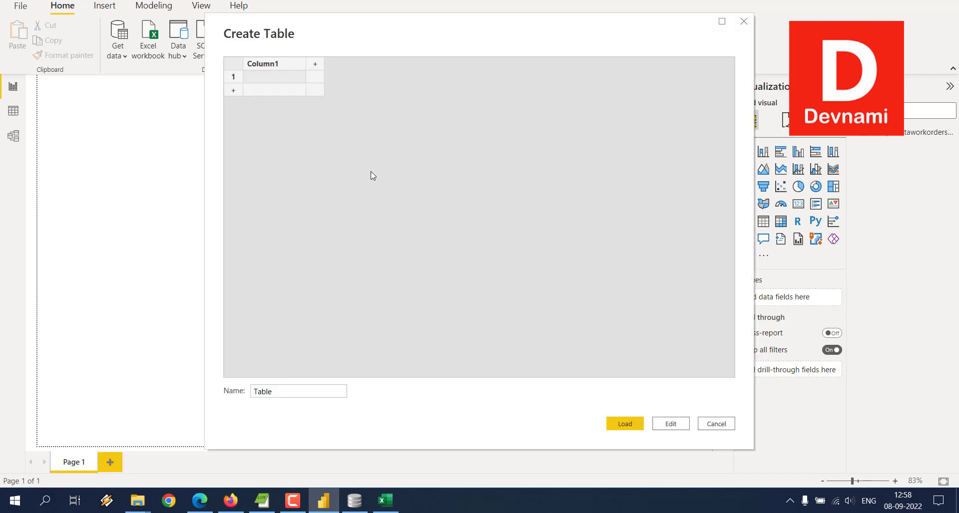
key("ctrl+v")
left_click(584, 275)
- Copy only cells A1:P23 from the cc sheet, paste them into the Create Table grid in Power BI Desktop, and close it without loading
left_click(385, 500)
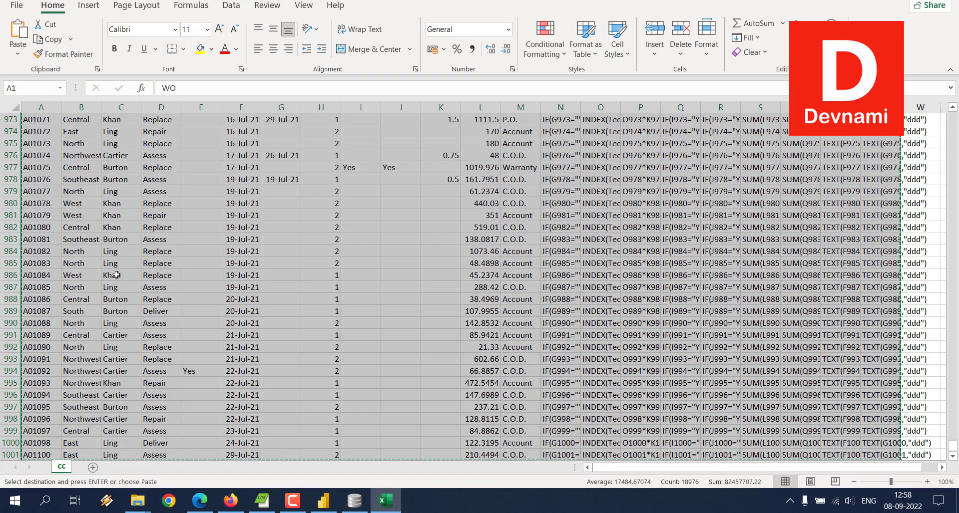
left_click(34, 119)
scroll(143, 199, "up", 8)
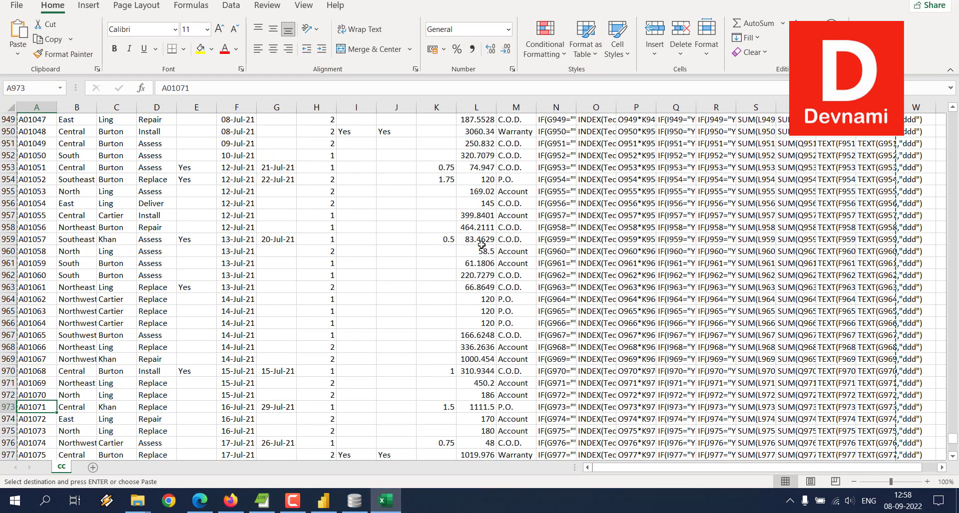
left_click_drag(952, 421, 952, 116)
left_click_drag(30, 120, 639, 384)
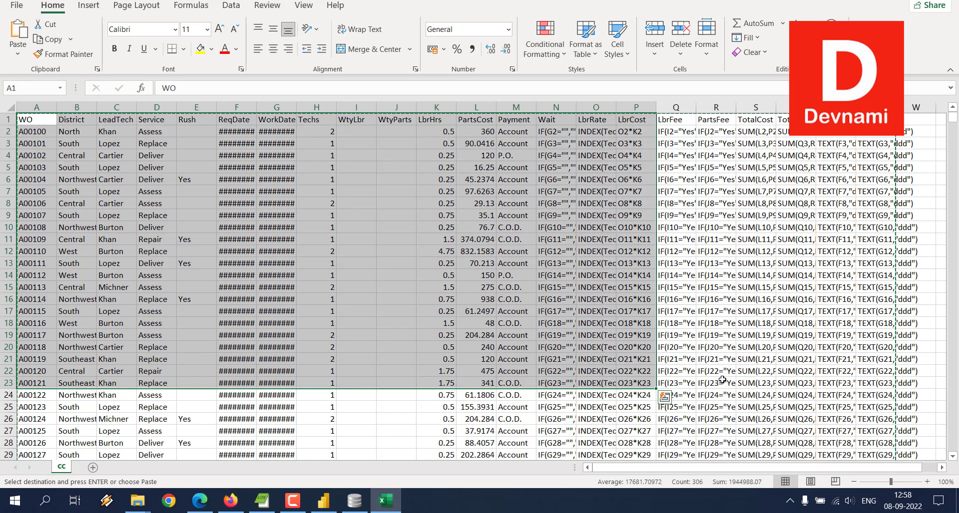
key("ctrl+c")
left_click(327, 502)
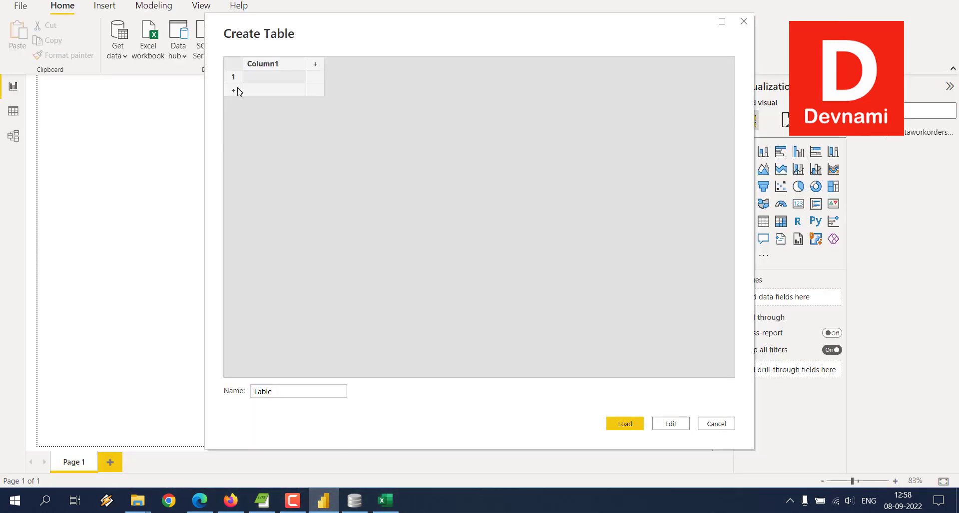
key("ctrl+v")
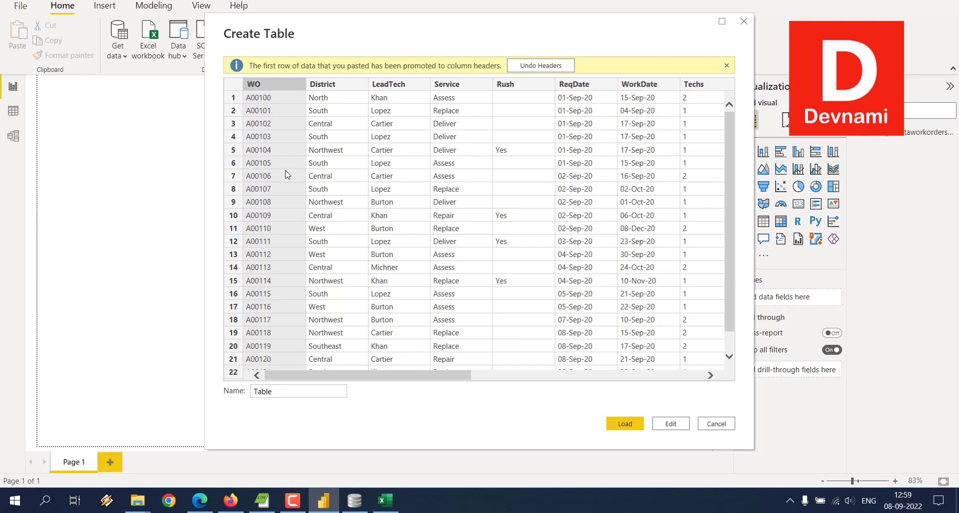
left_click(744, 22)
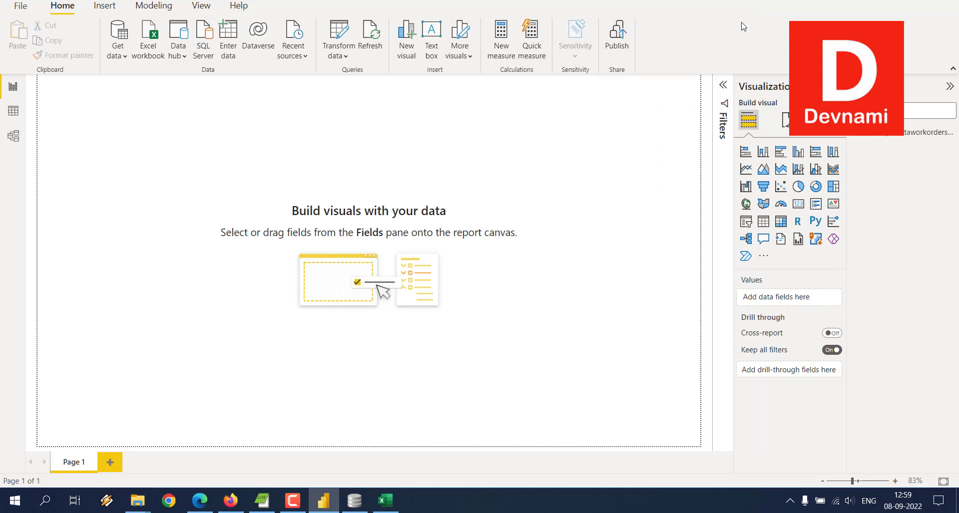
- Close the DB Browser for SQLite folder window and look at data.sqlite in the D:\Files folder
left_click(322, 504)
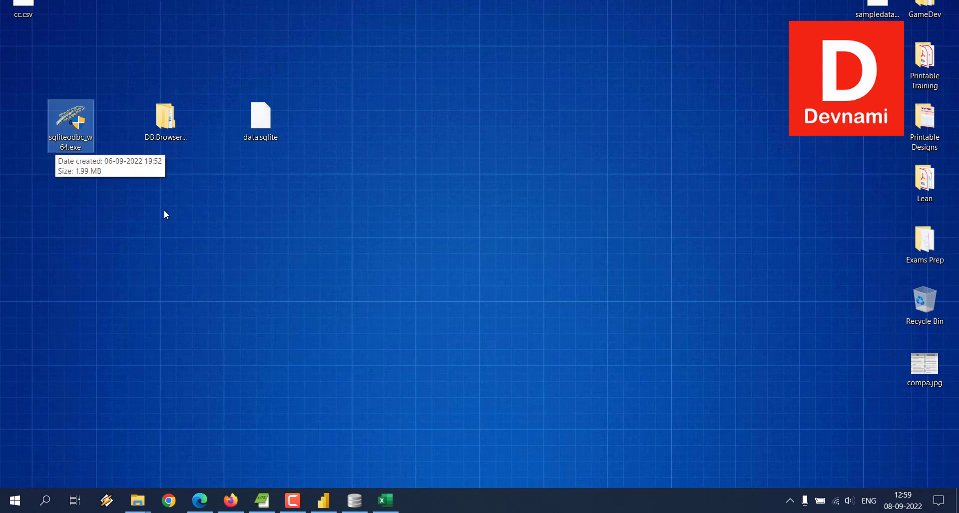
left_click(323, 500)
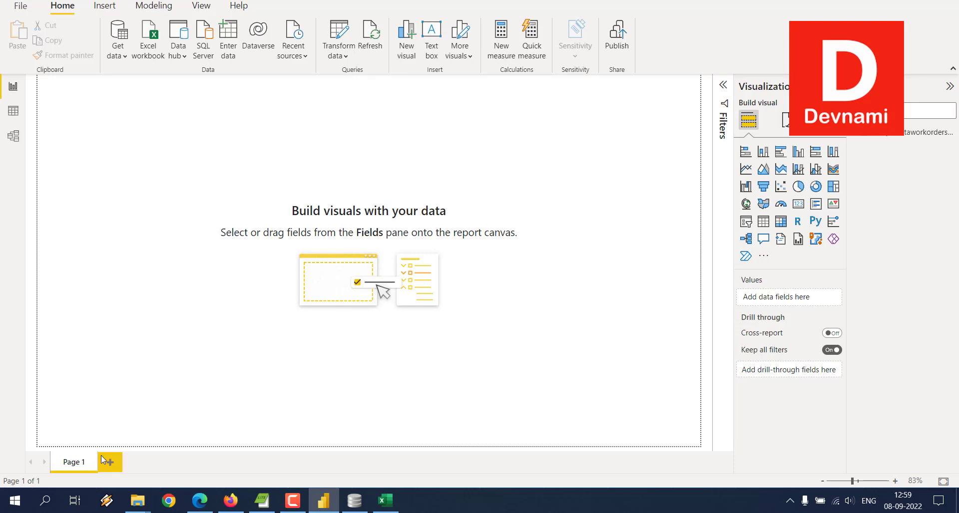
left_click(137, 500)
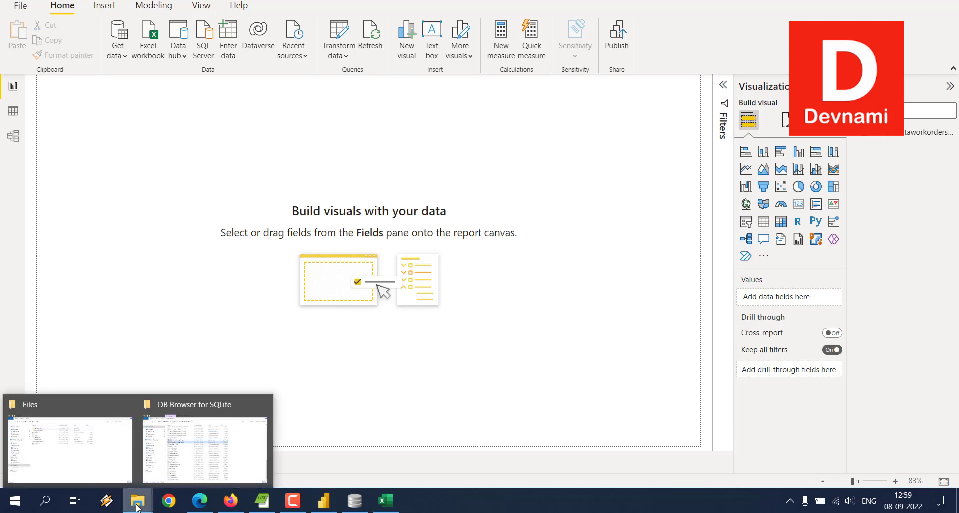
left_click(261, 404)
left_click(99, 438)
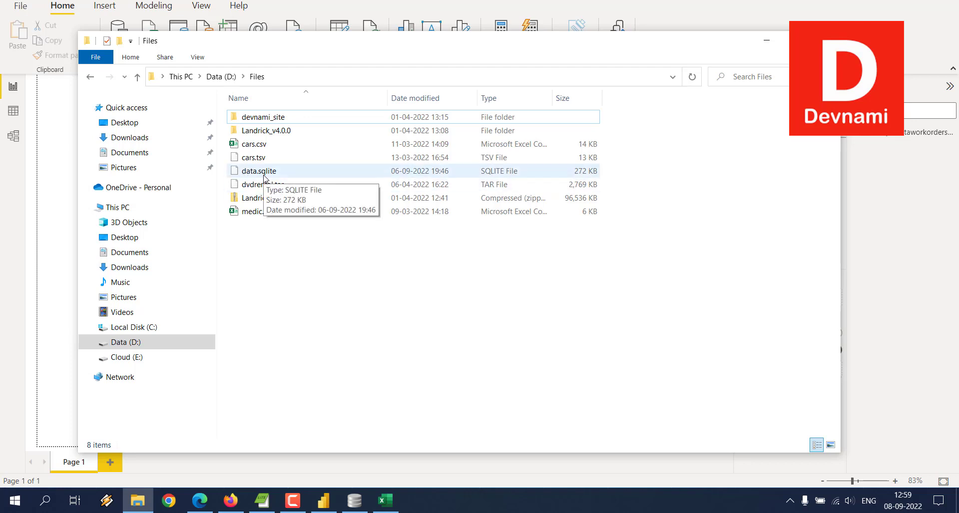
left_click(767, 42)
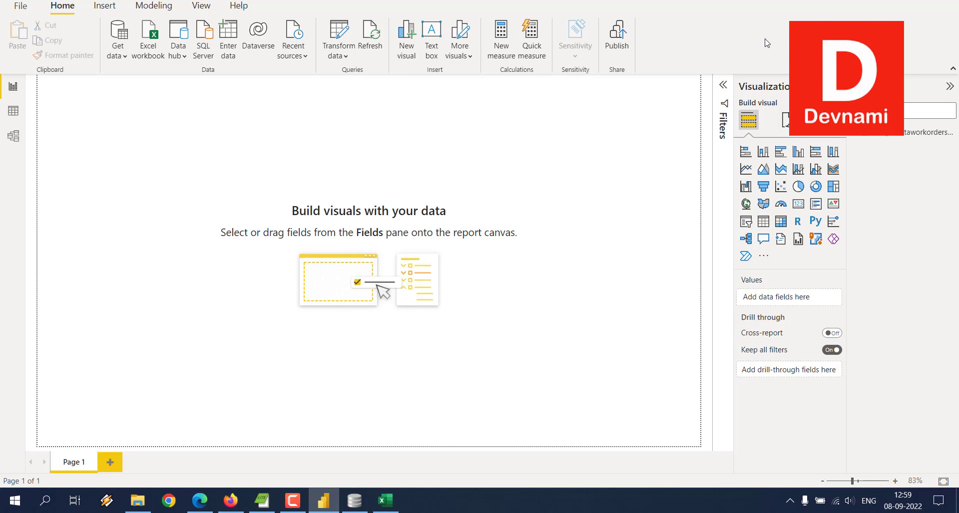
left_click(137, 501)
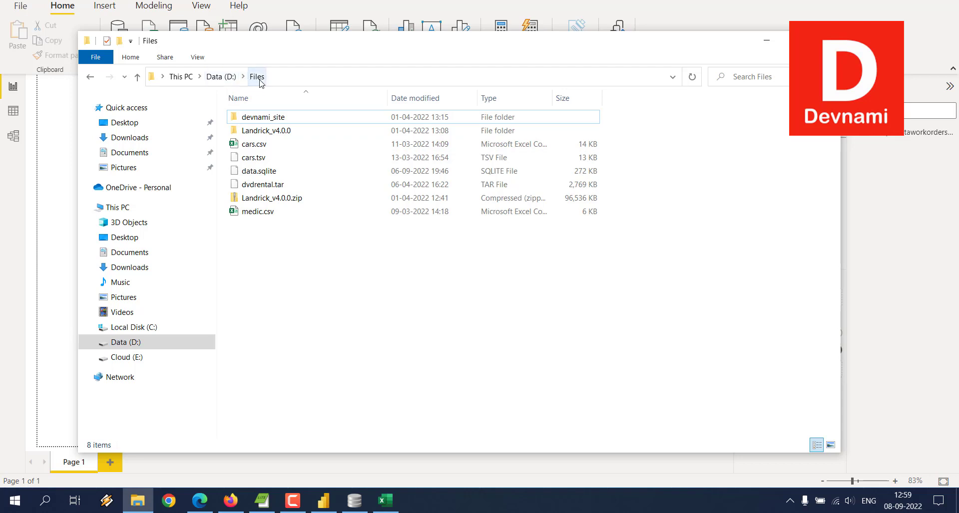
left_click(767, 40)
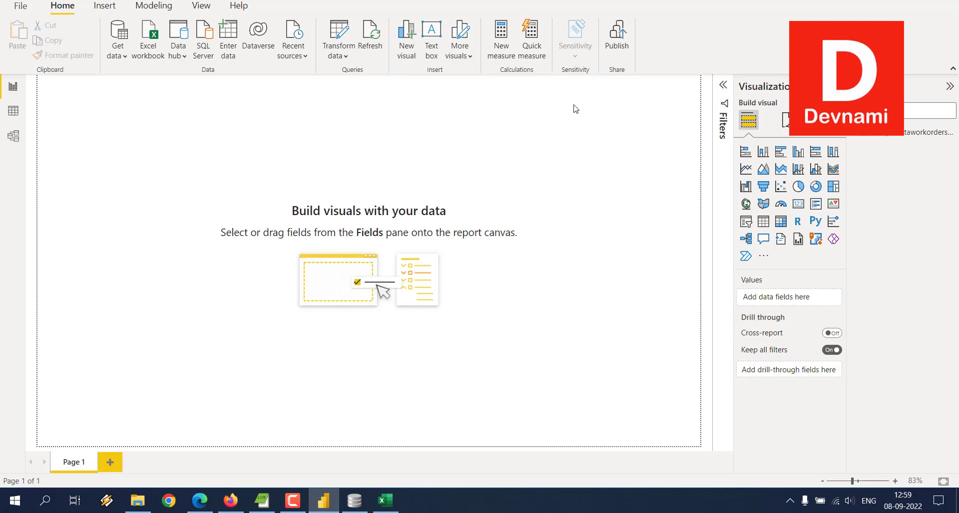
- Publish the report to My workspace, saving it on the desktop as sqdemo, and close the publishing dialog
left_click(610, 48)
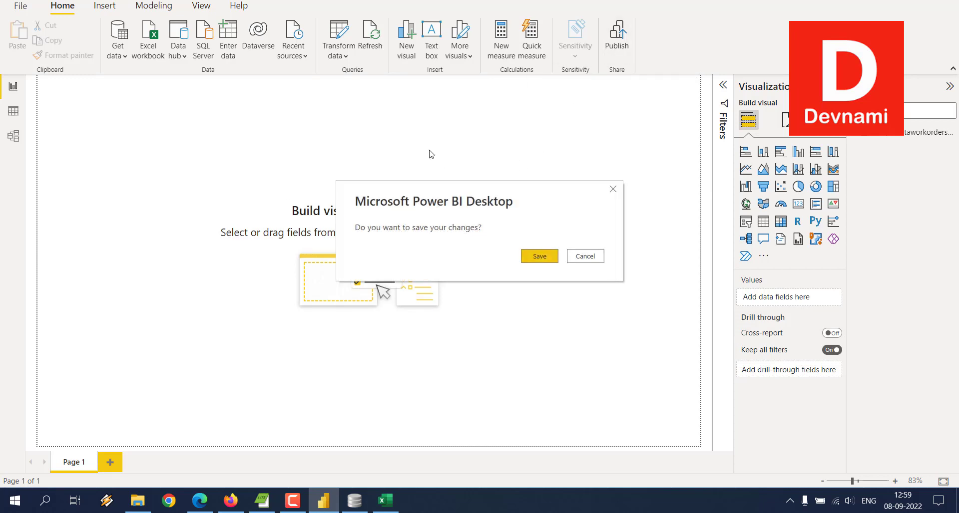
left_click(535, 261)
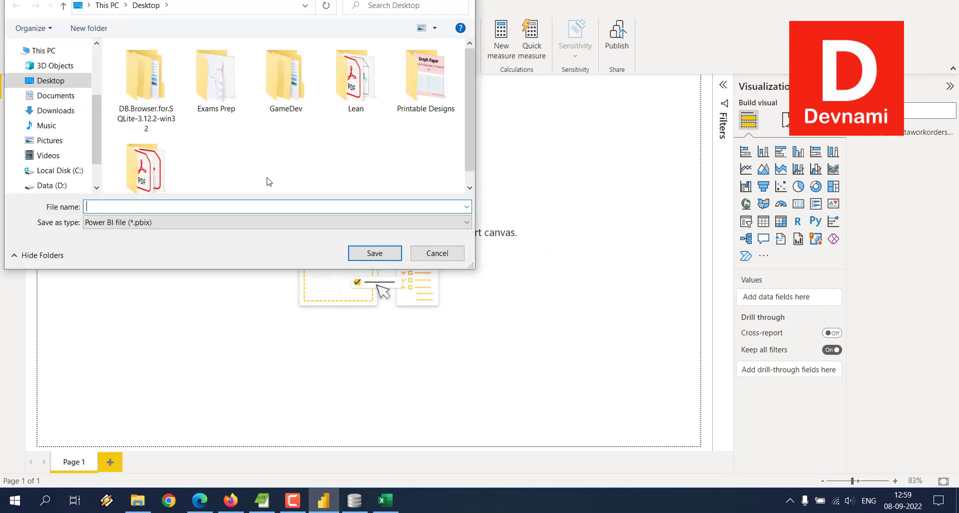
type("d")
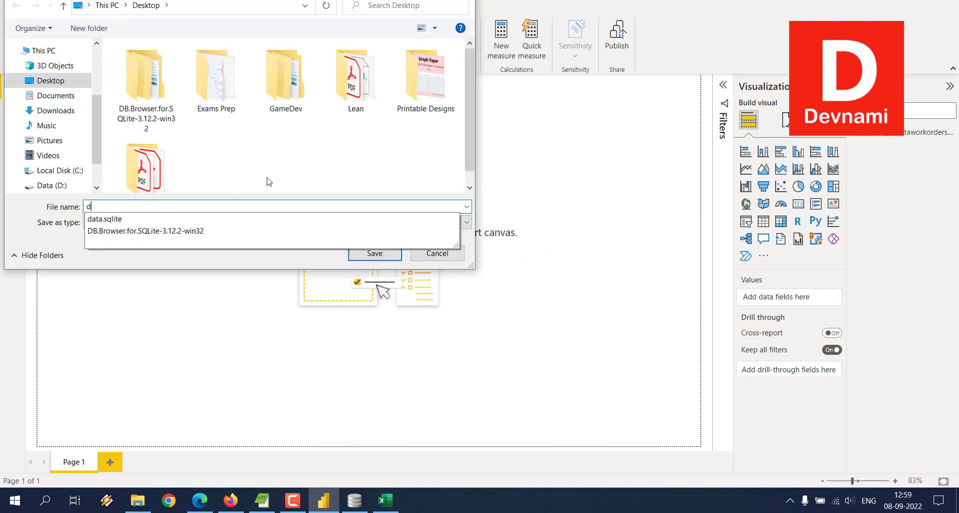
key("BackSpace")
type("sq")
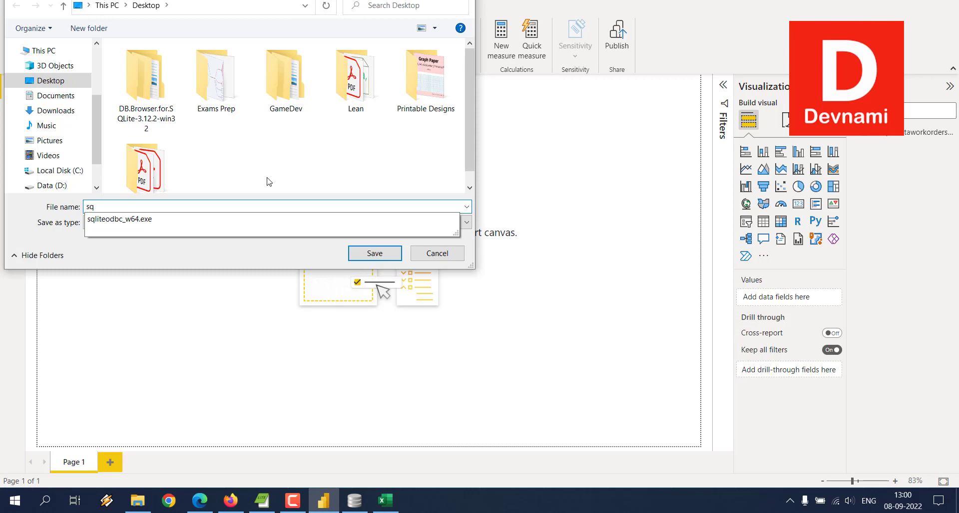
type("demo")
key("Return")
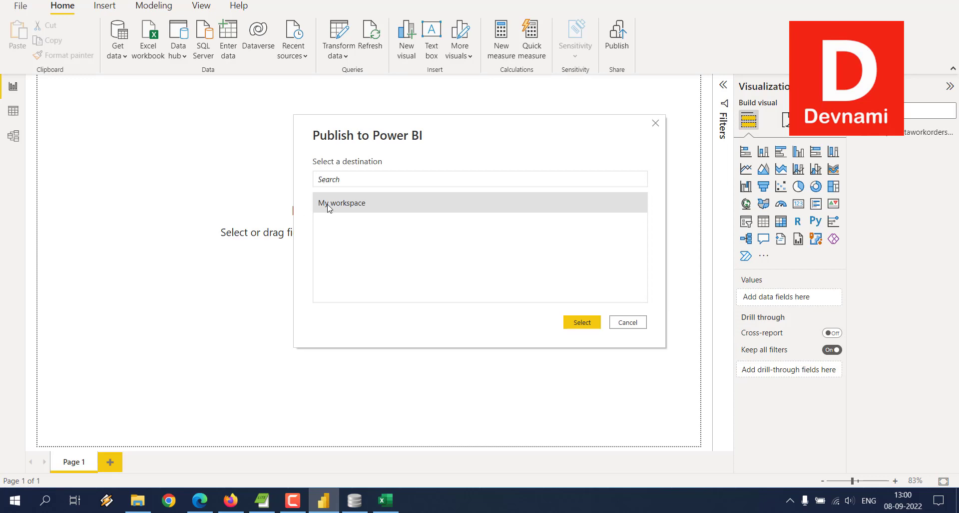
left_click(577, 320)
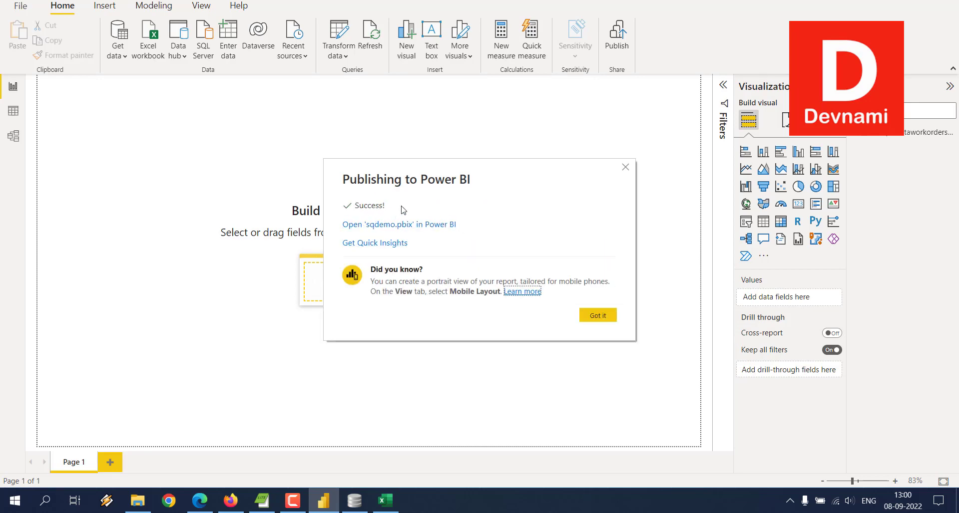
left_click(598, 317)
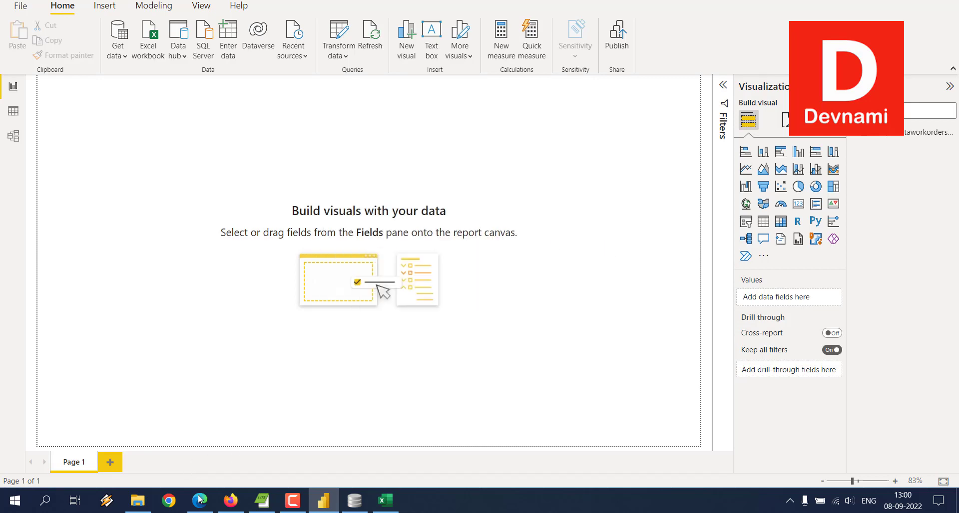
- Switch to the Power BI service in Firefox, open My workspace, and view the details of the demo dataset
left_click(231, 501)
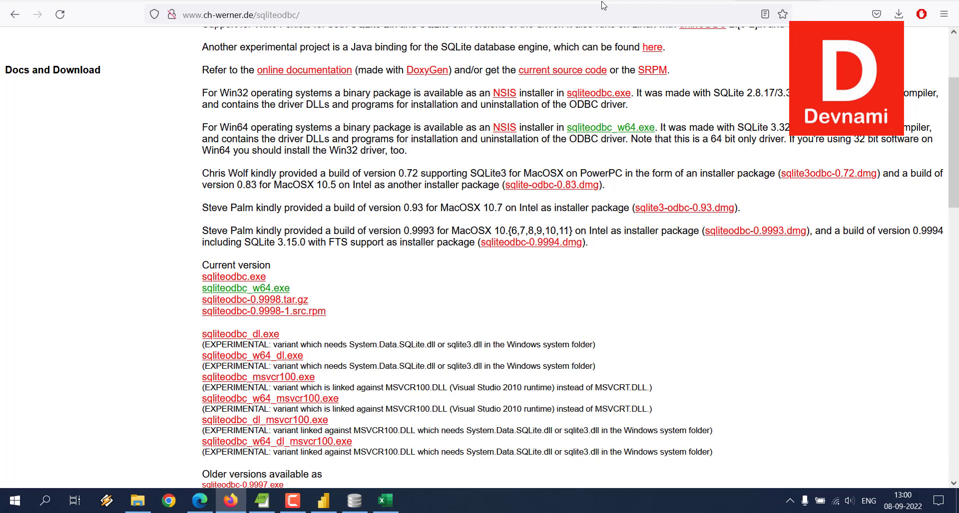
left_click(686, 0)
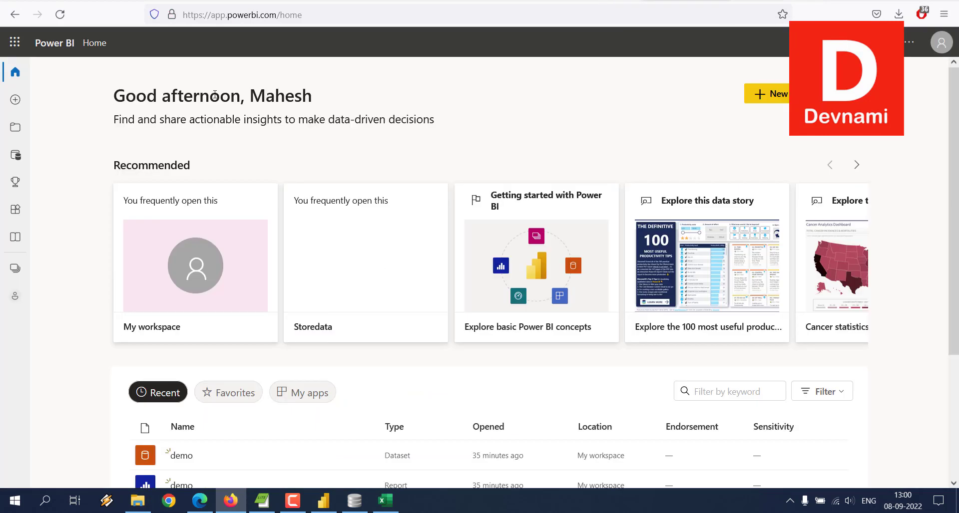
left_click_drag(215, 95, 483, 121)
left_click(371, 118)
left_click(15, 127)
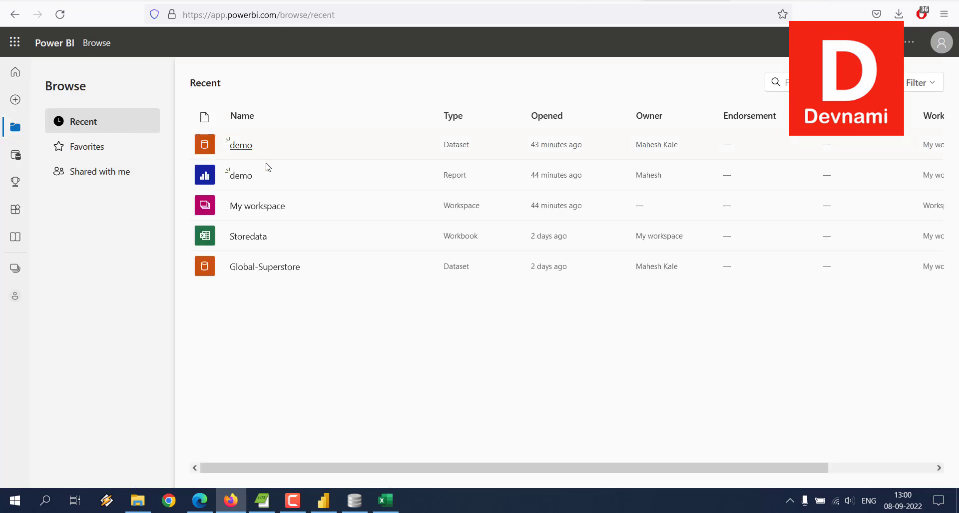
left_click(264, 206)
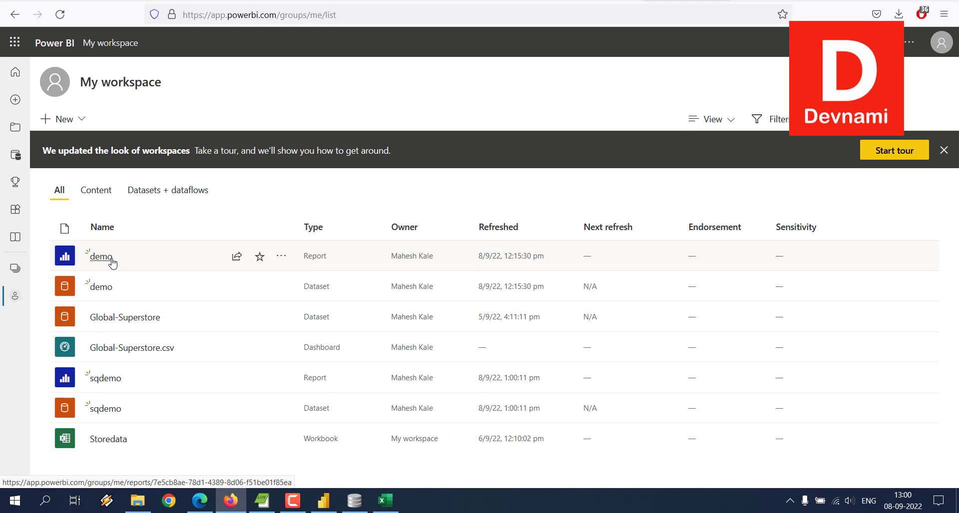
left_click(102, 288)
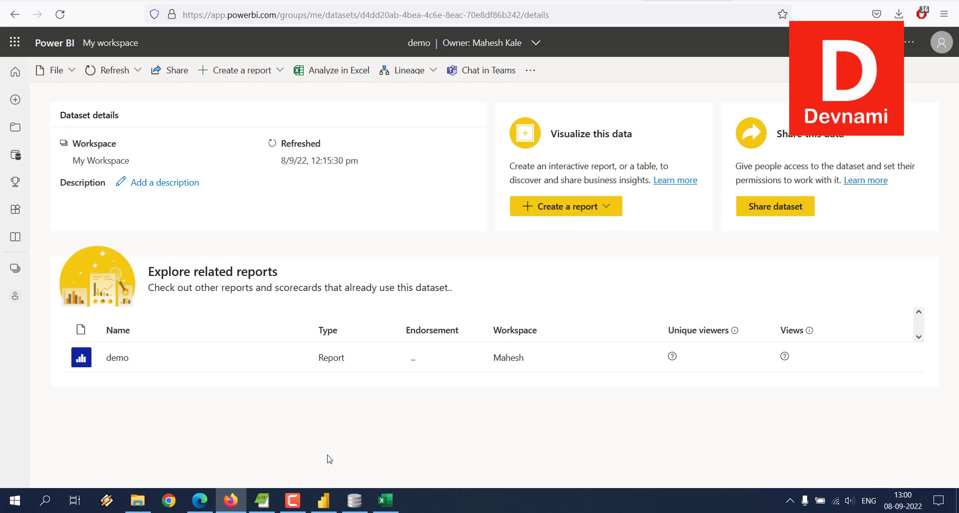
- Return to My workspace and open the details of the published sqdemo dataset
left_click(18, 129)
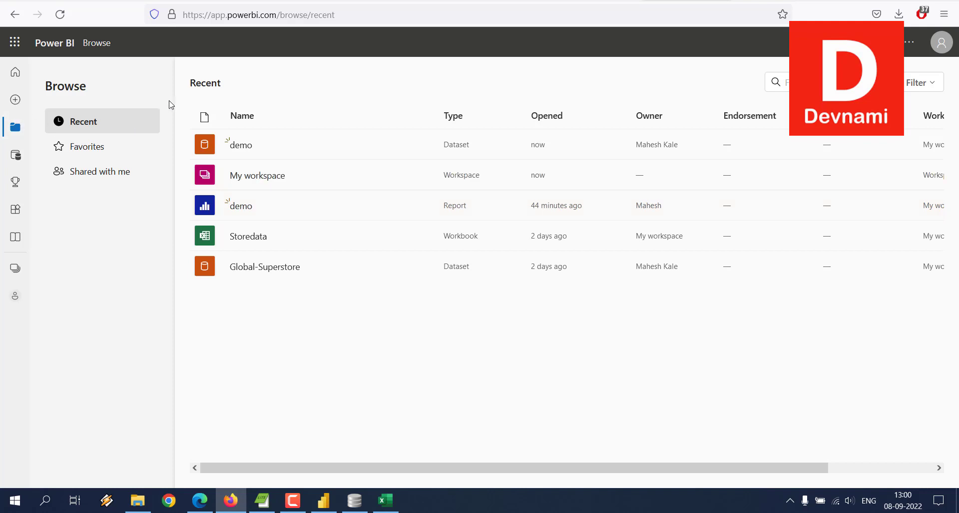
right_click(298, 77)
left_click(395, 92)
left_click(255, 177)
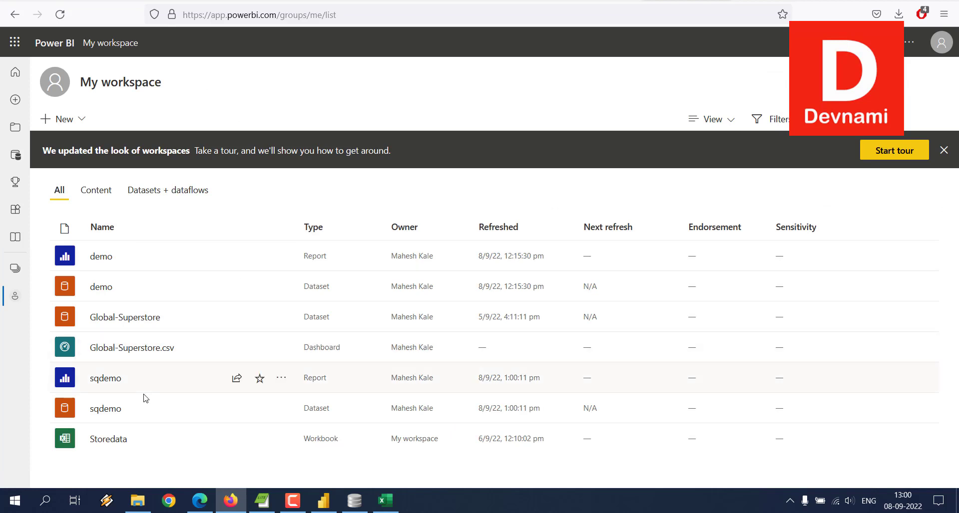
left_click(105, 409)
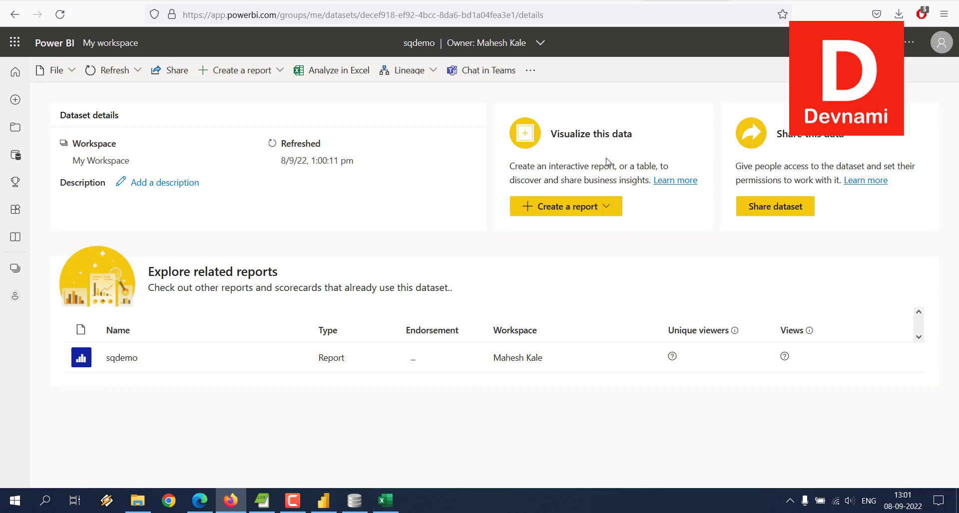
- Auto-create a report from the sqdemo dataset, look over its quick summary charts, and leave for the home page without saving
left_click(606, 208)
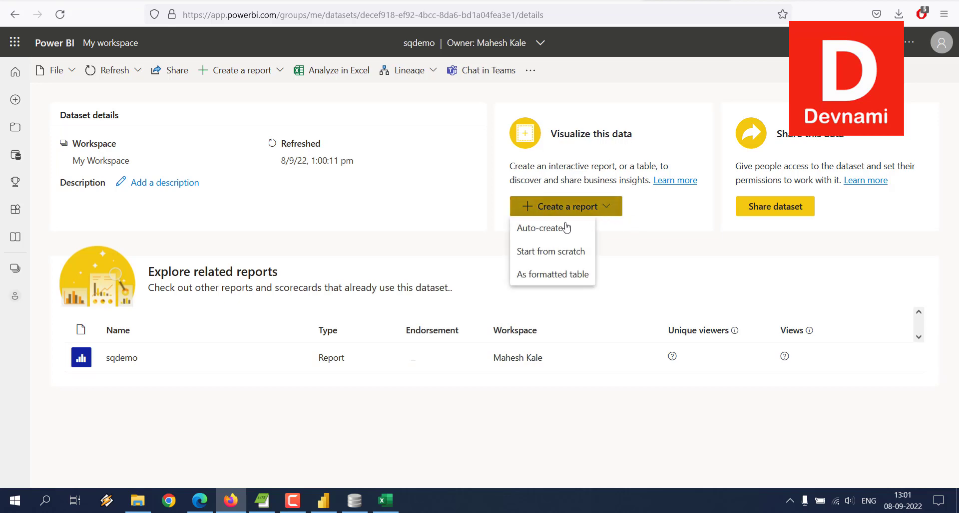
left_click(552, 230)
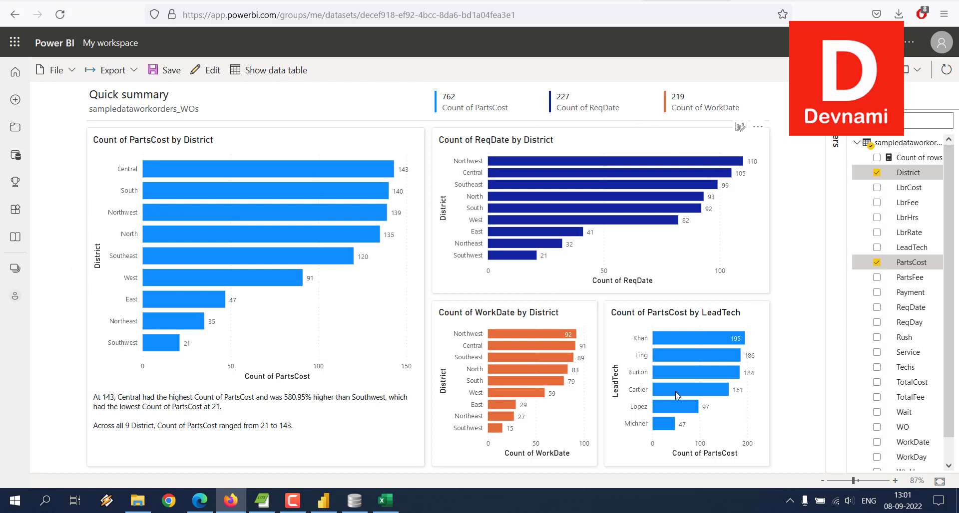
mouse_move(147, 216)
left_click(15, 71)
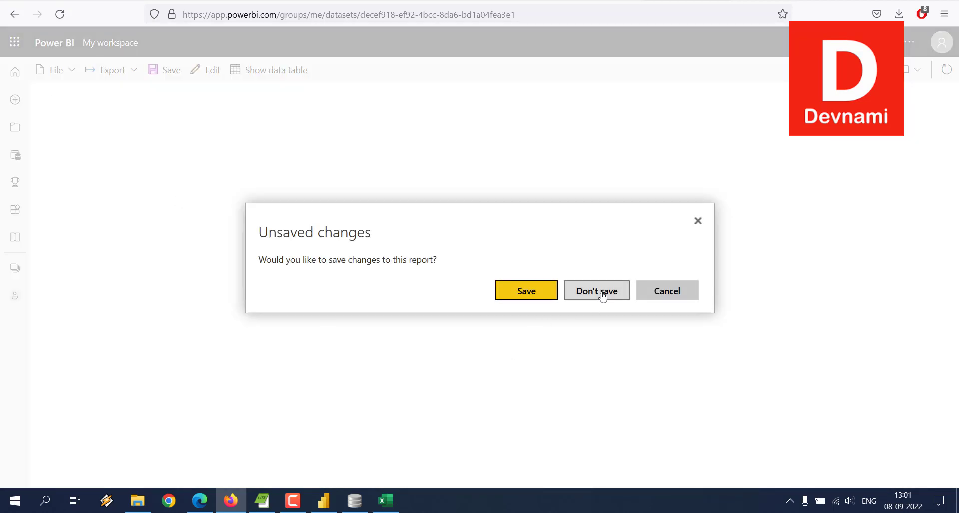
left_click(601, 292)
- Look through the recent items on the Power BI service home page and return to Power BI Desktop
left_click(323, 501)
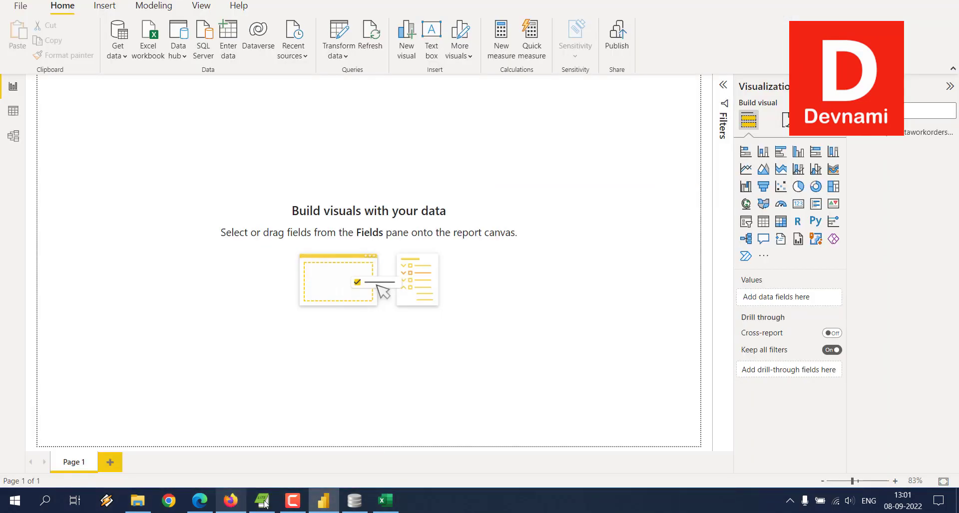
left_click(333, 497)
left_click(333, 497)
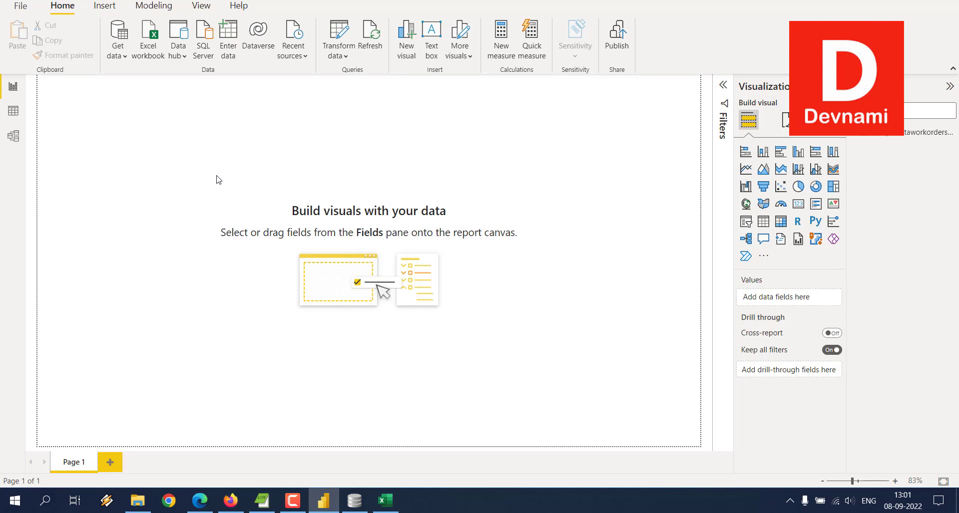
left_click(230, 500)
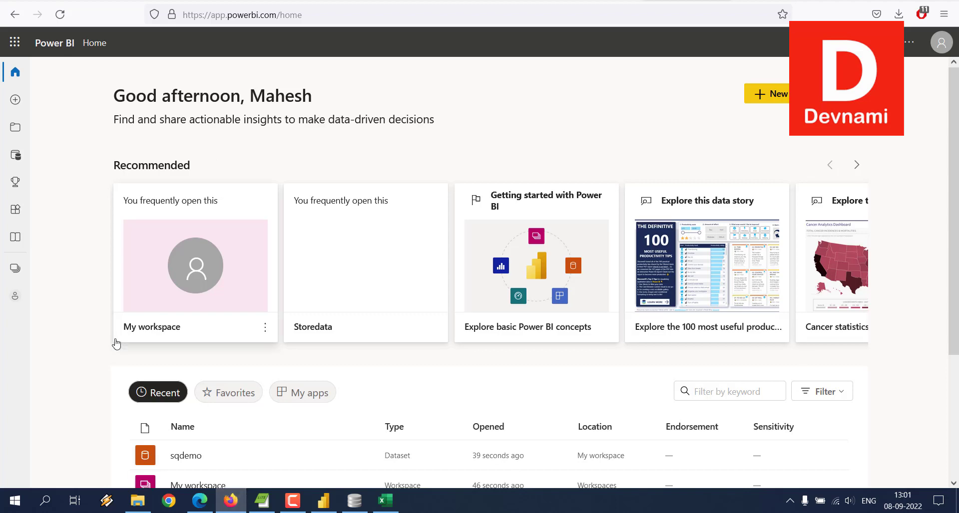
scroll(83, 306, "down", 3)
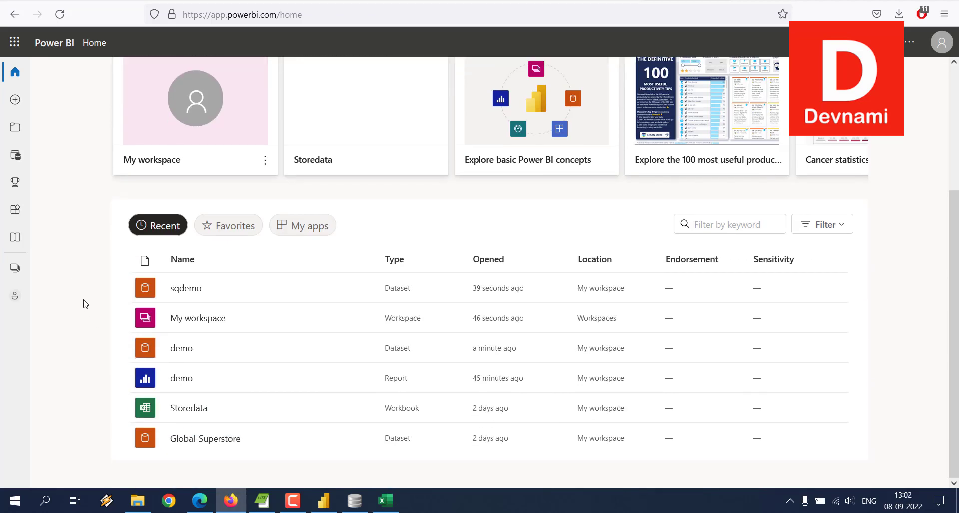
left_click(230, 499)
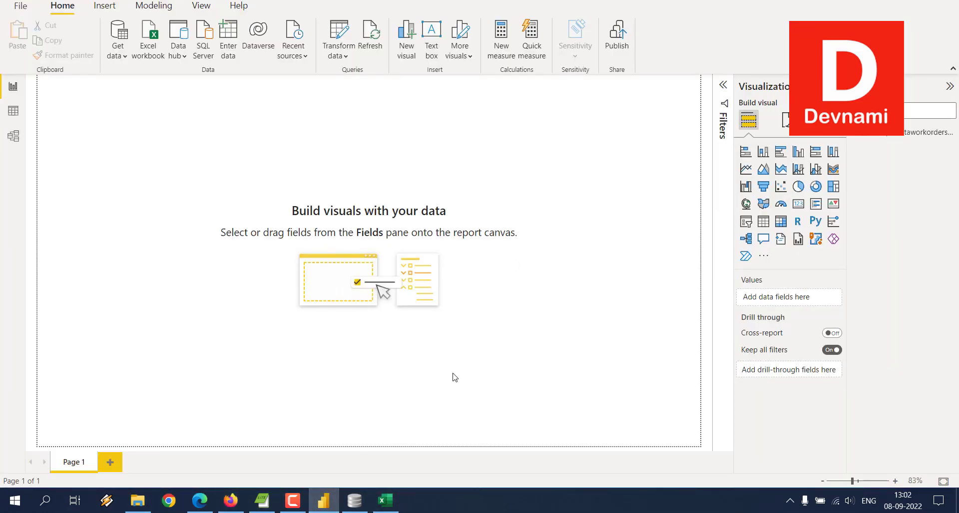